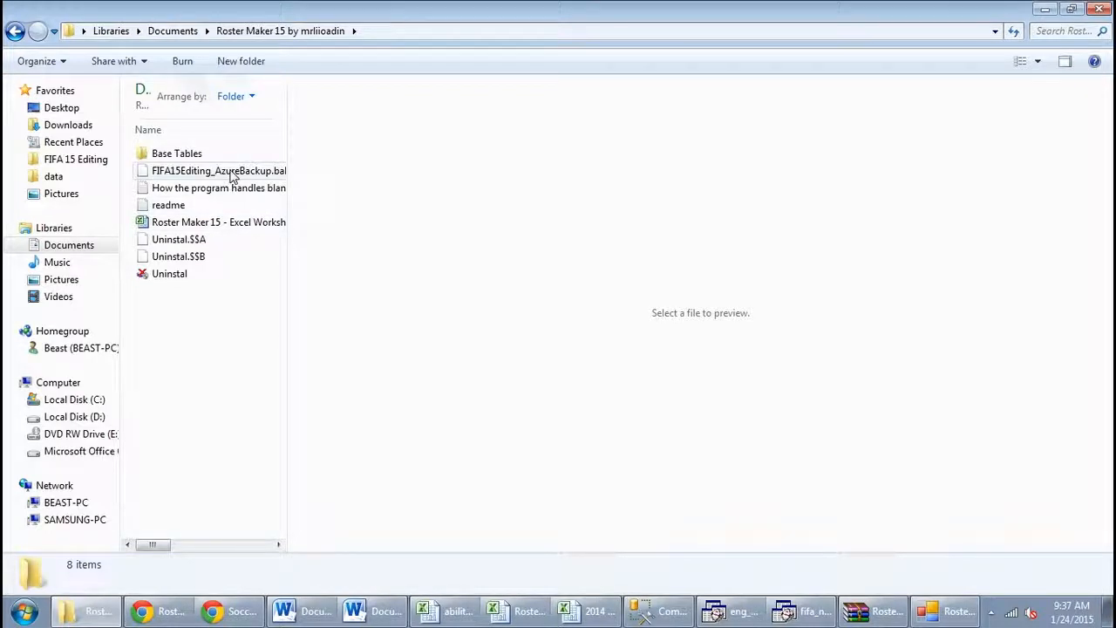
Switch to SQL Server Management Studio and close it without saving the changes to SQLQuery1.sql
left_click(659, 613)
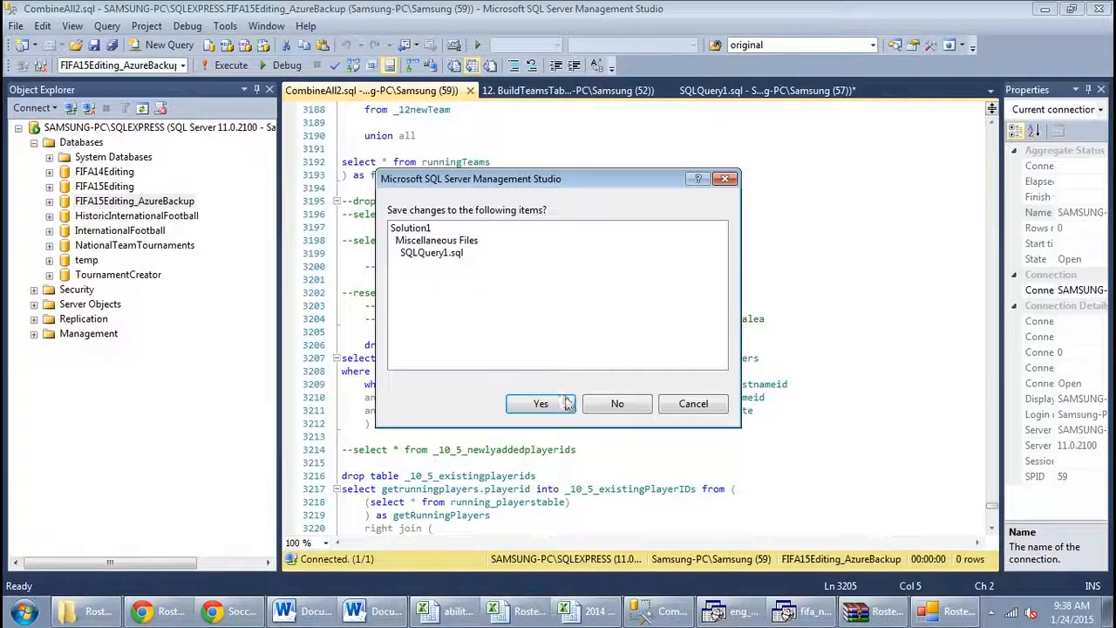
left_click(609, 404)
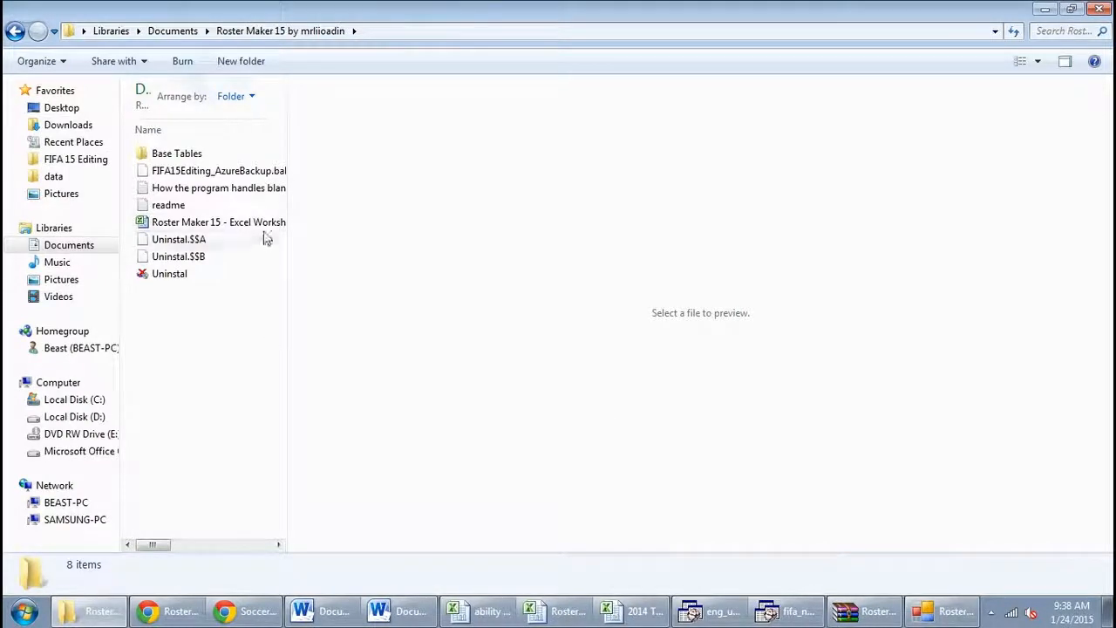
Copy FIFA15Editing_AzureBackup.bak from the Roster Maker 15 folder and go to C:\Program Files\Microsoft SQL Server\MSSQL11.SQLEXPRESS\MSSQL\Backup
left_click(231, 175)
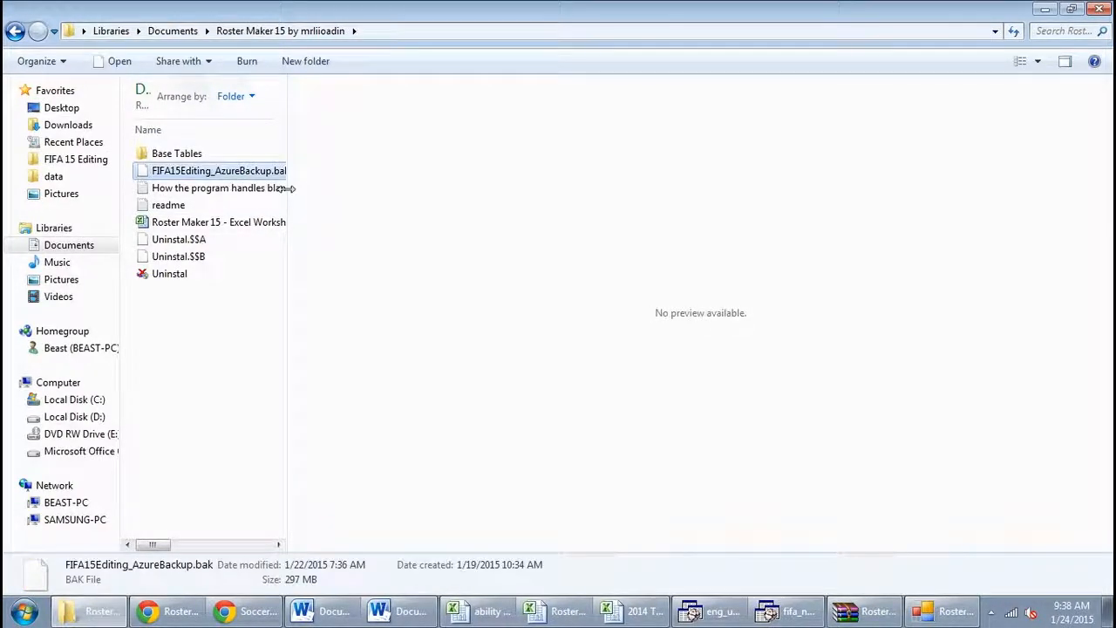
left_click_drag(287, 188, 366, 189)
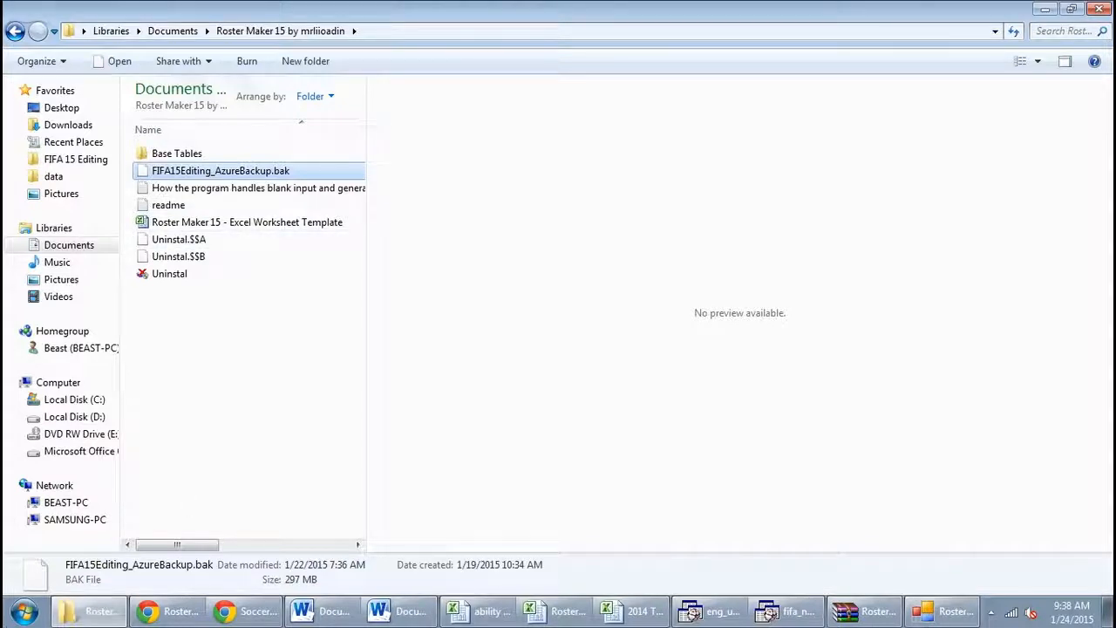
left_click(13, 621)
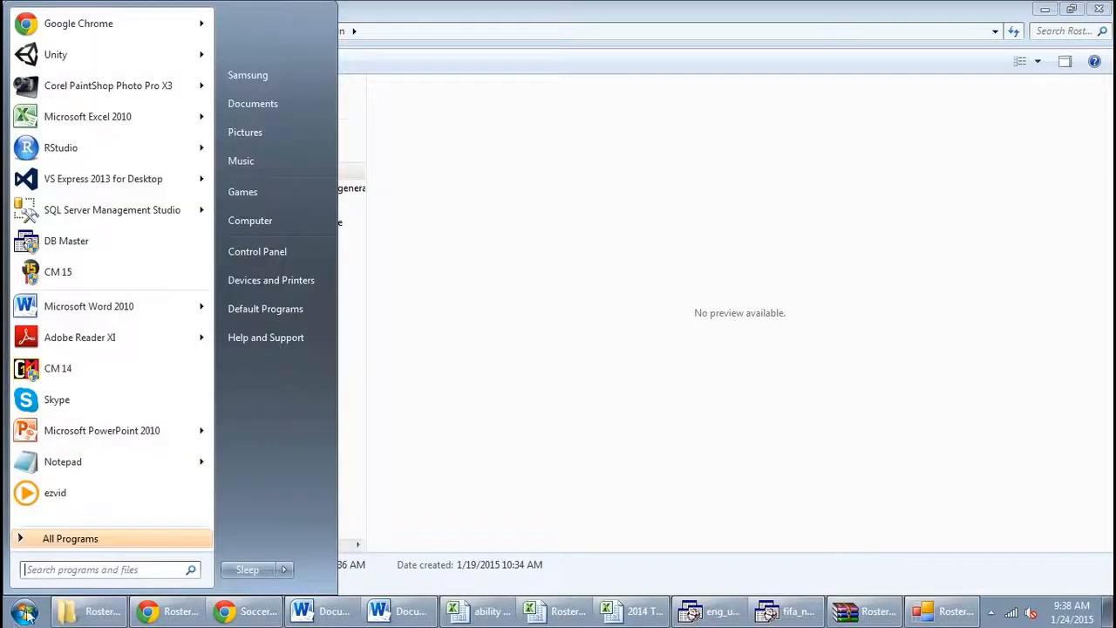
left_click(281, 229)
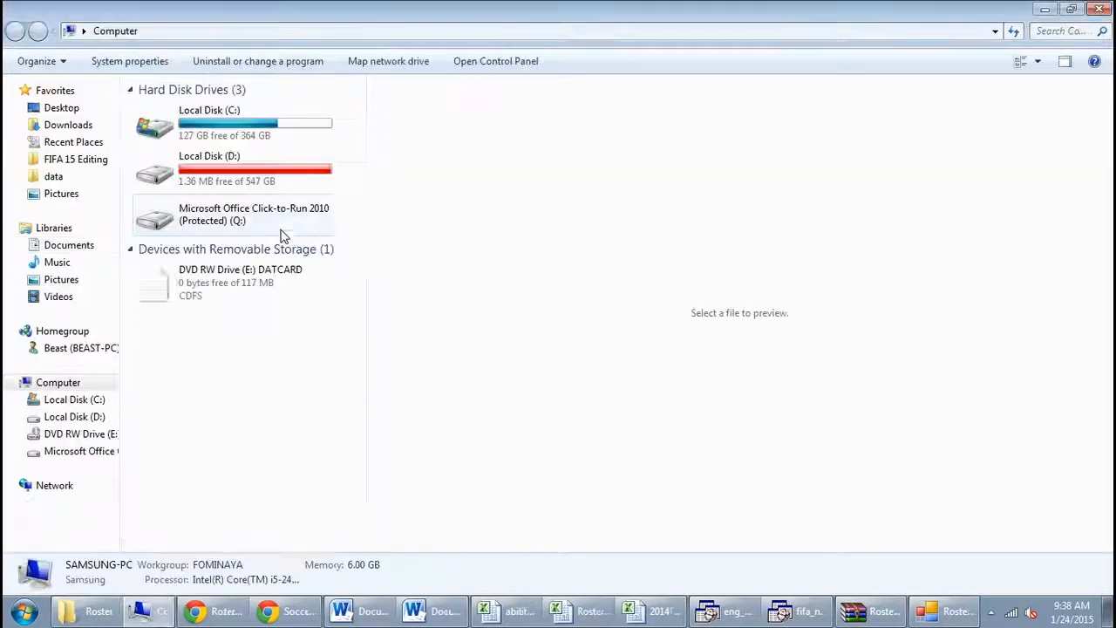
left_click(234, 136)
double_click(234, 135)
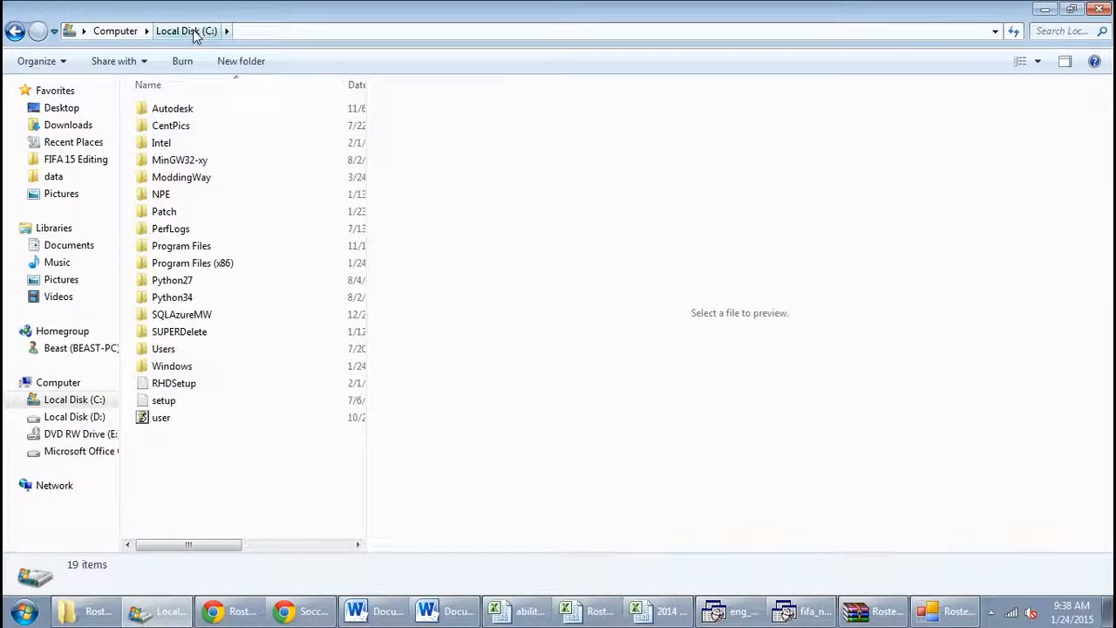
double_click(214, 247)
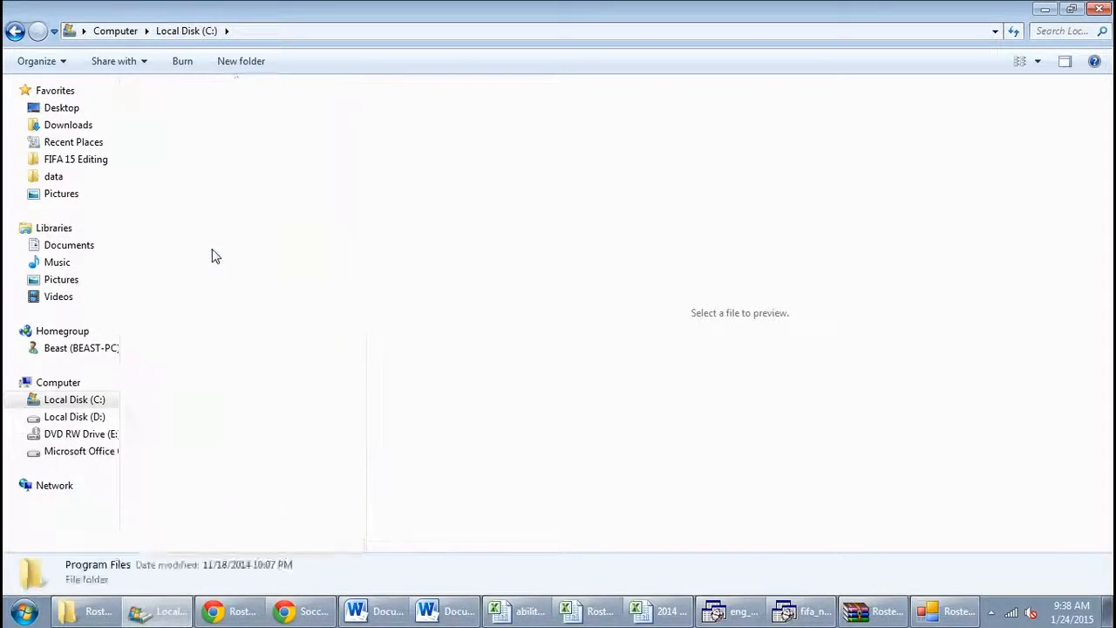
double_click(215, 364)
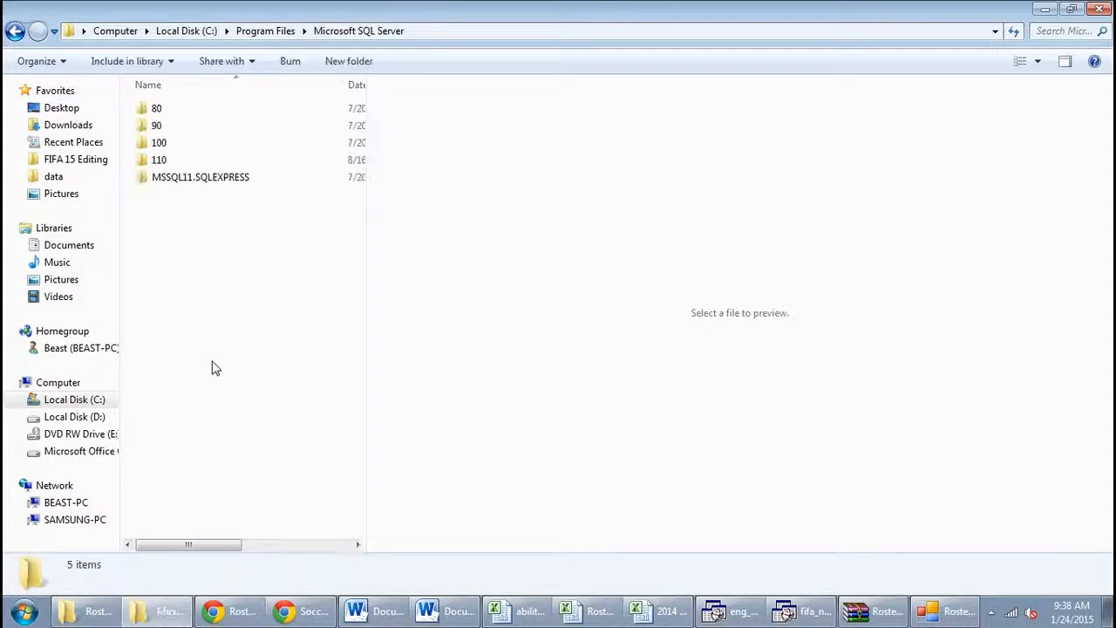
double_click(197, 179)
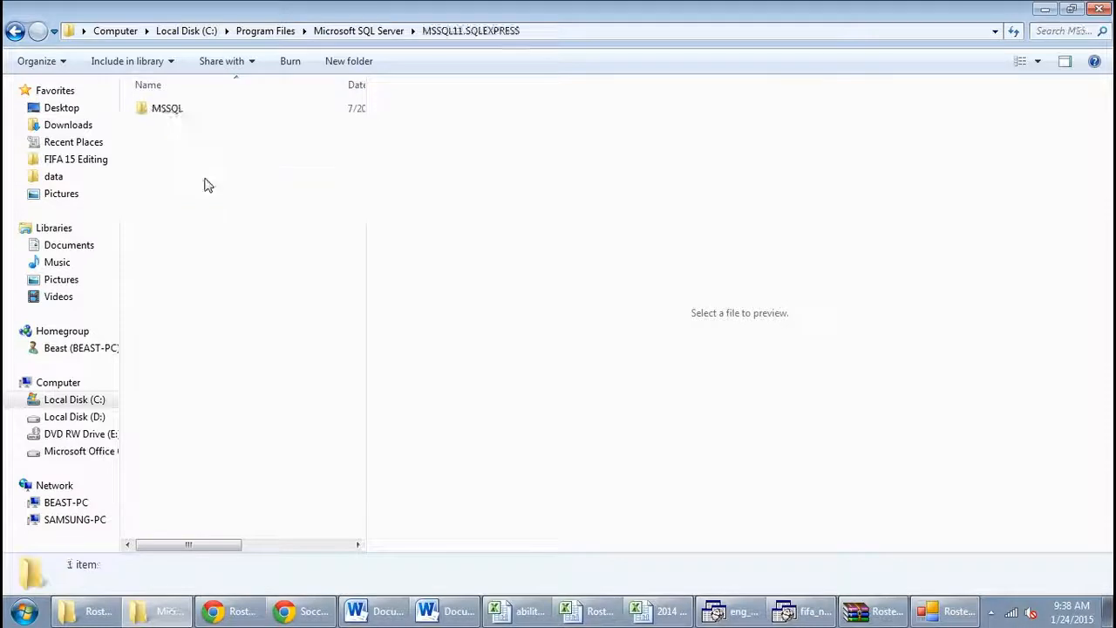
double_click(186, 109)
double_click(174, 109)
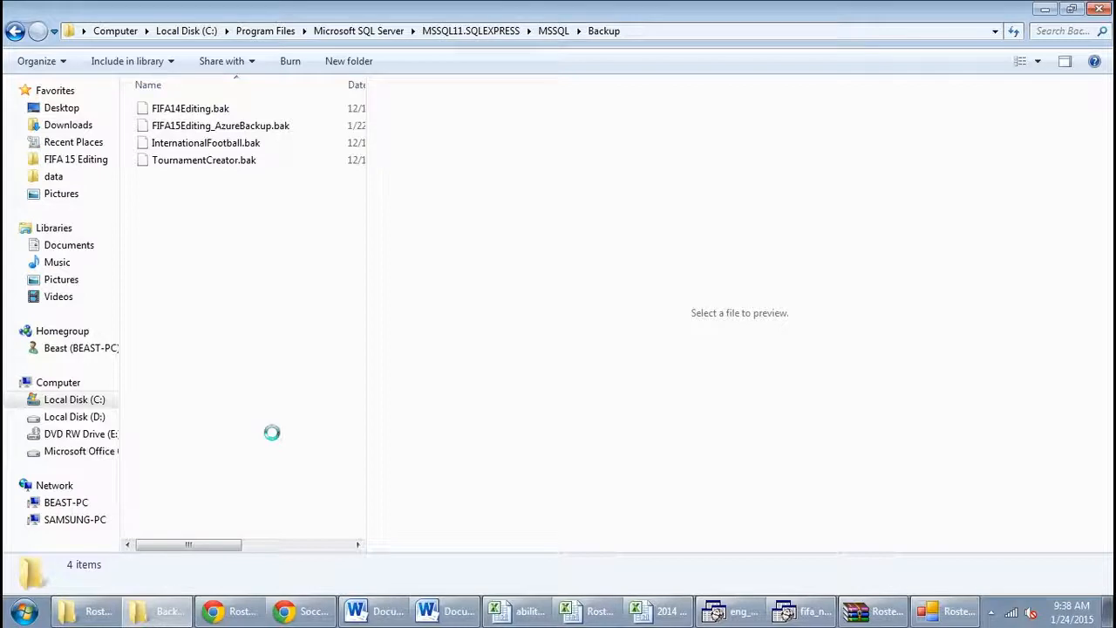
Paste the copied FIFA15Editing_AzureBackup.bak into the SQL Server Backup folder and answer the duplicate file prompt
left_click(480, 199)
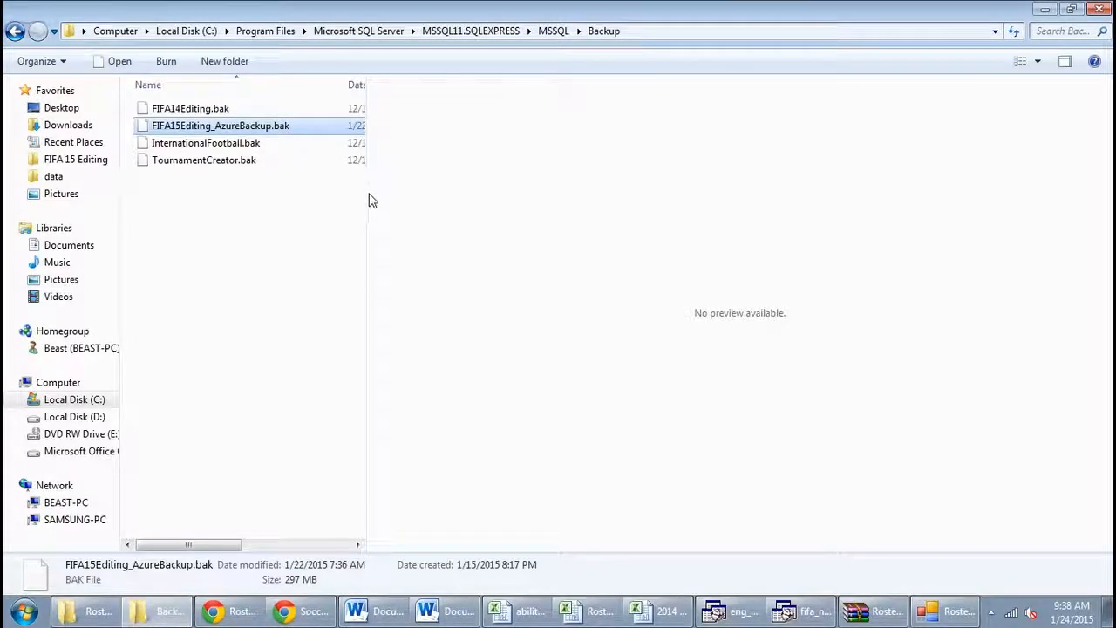
left_click_drag(366, 196, 658, 221)
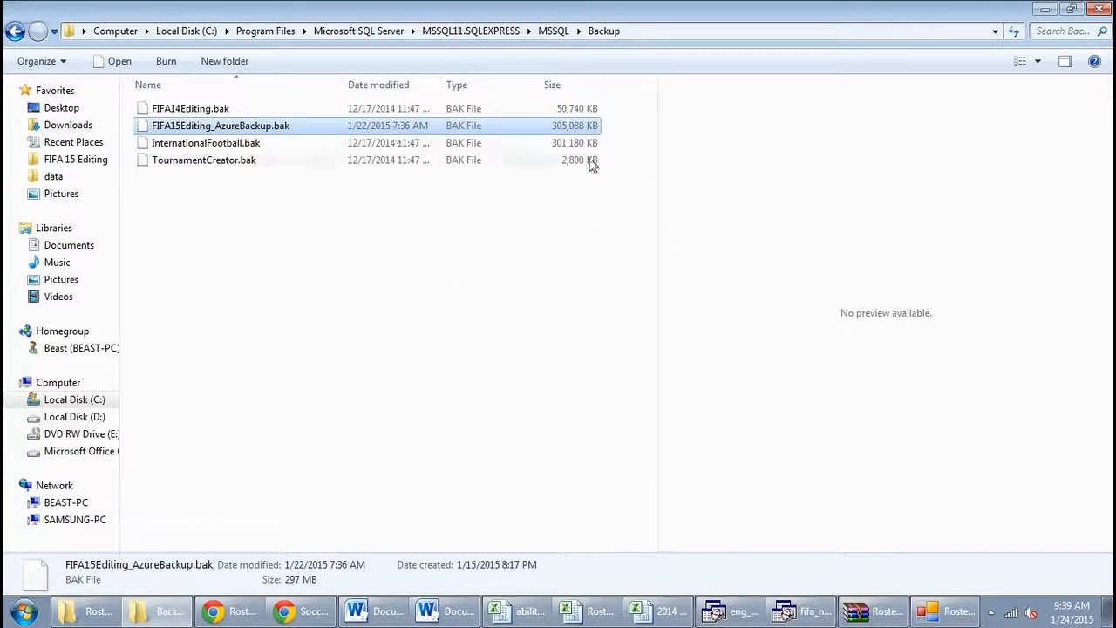
left_click(270, 254)
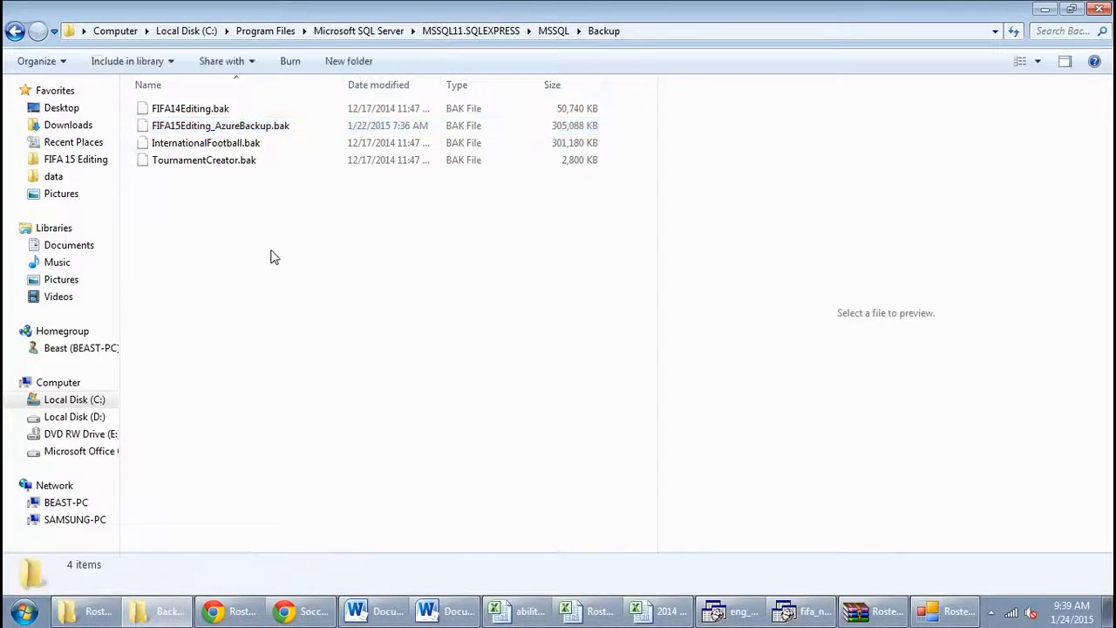
key("ctrl+v")
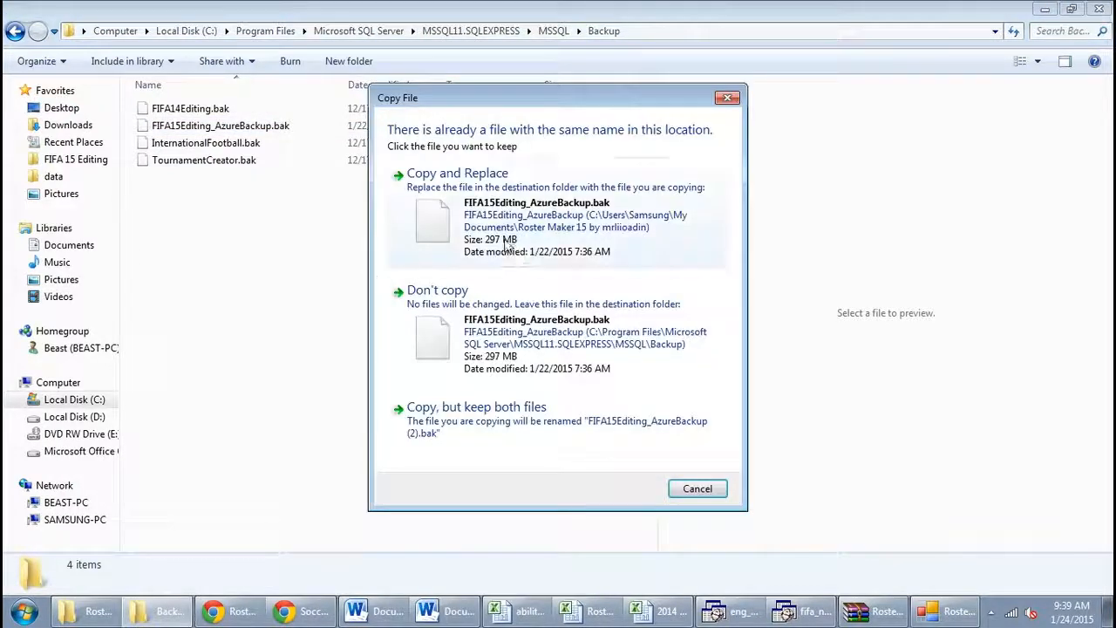
left_click(388, 237)
left_click(381, 235)
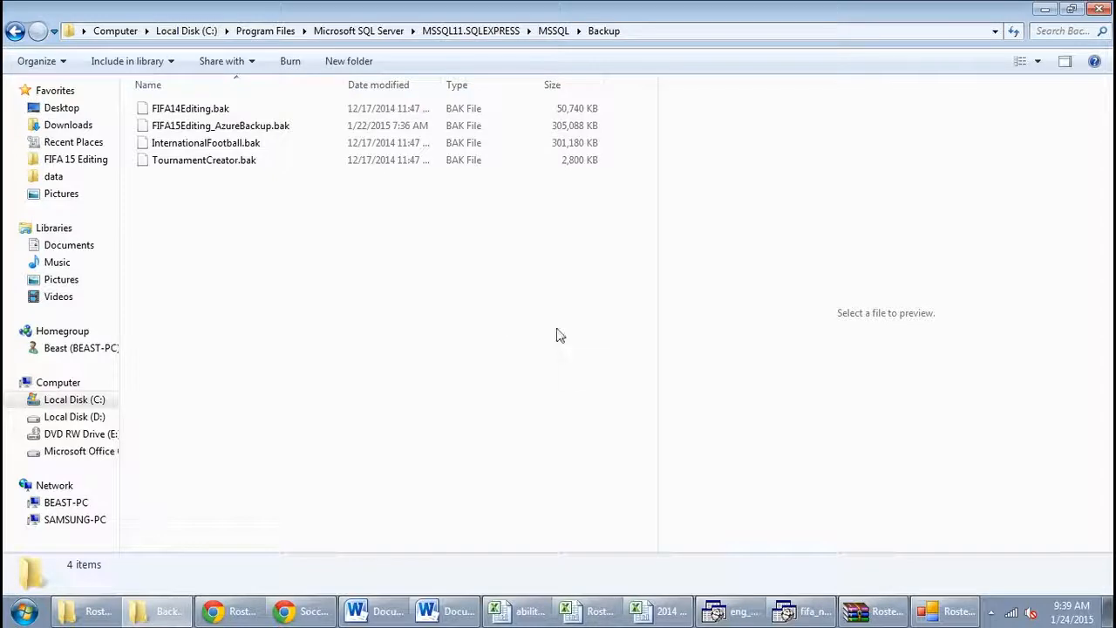
Start SQL Server Management Studio and connect to the SQLEXPRESS database engine using Windows Authentication
key("super")
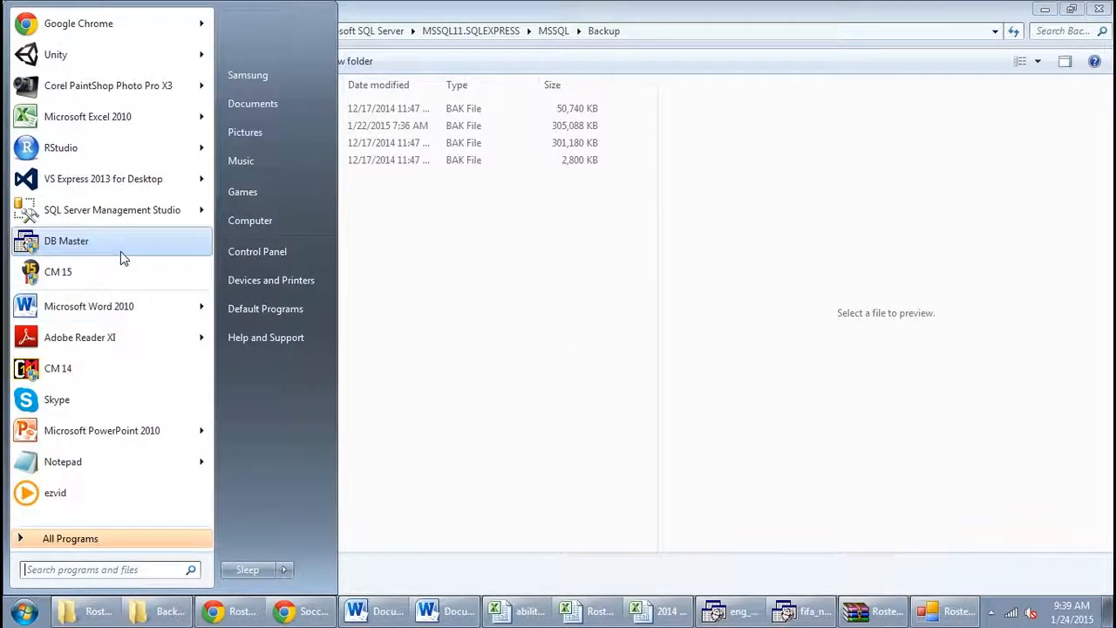
left_click(103, 214)
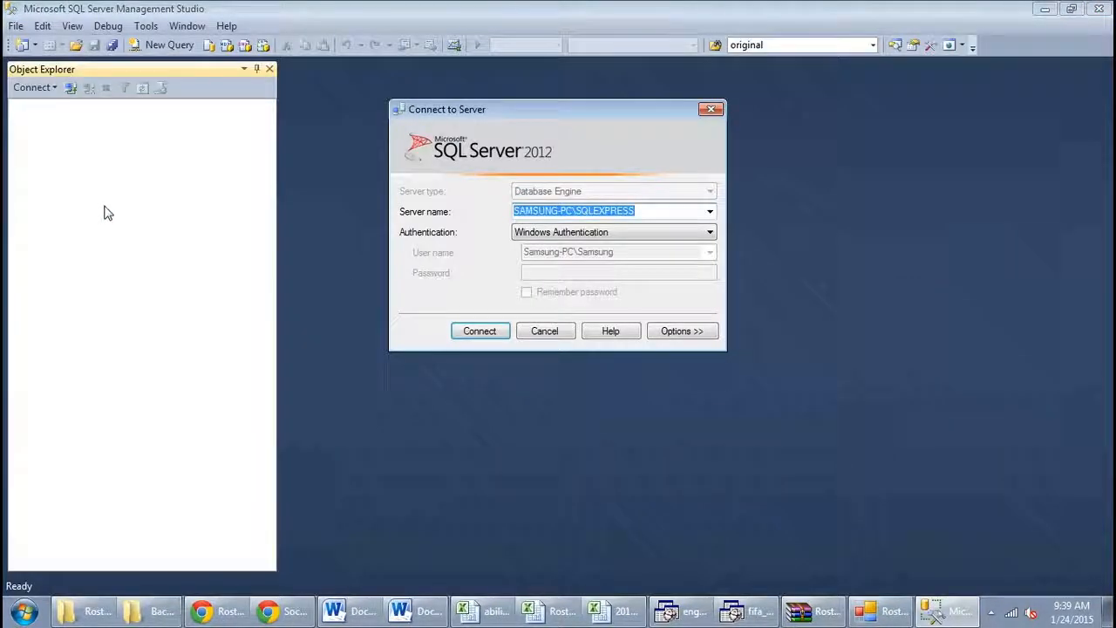
left_click(483, 336)
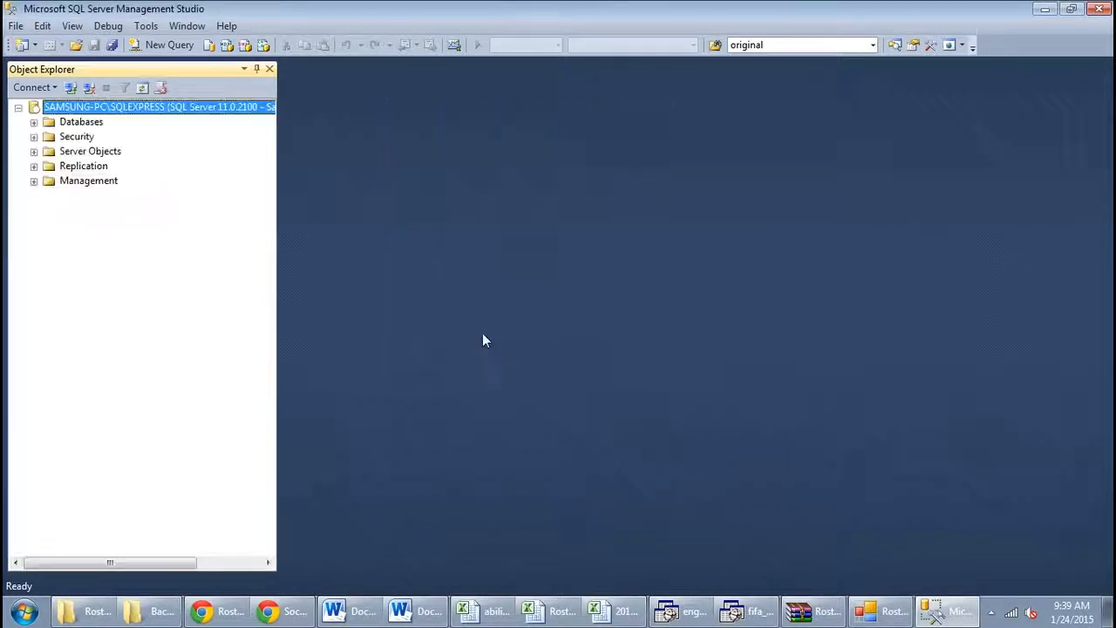
Start a database restore and choose FIFA15Editing_AzureBackup as the source database
right_click(65, 129)
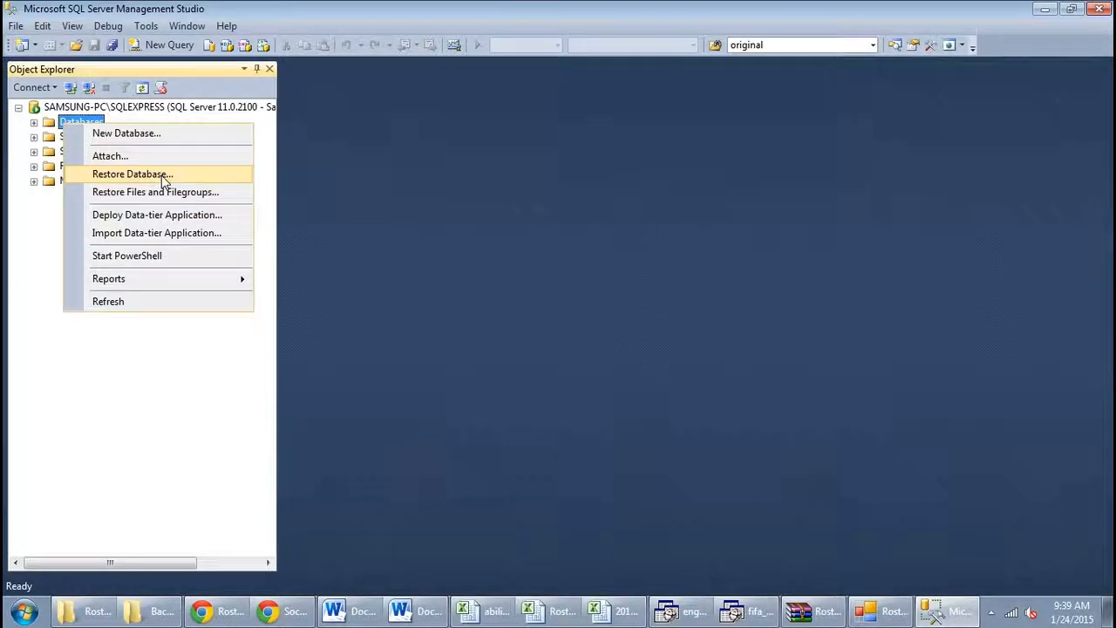
left_click(164, 176)
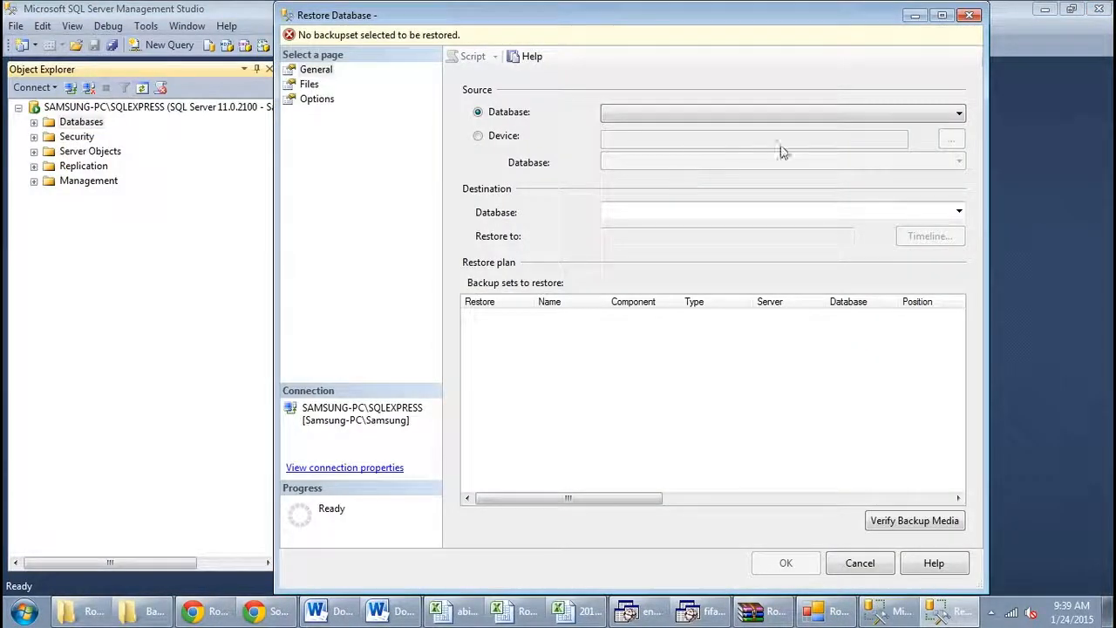
left_click(960, 115)
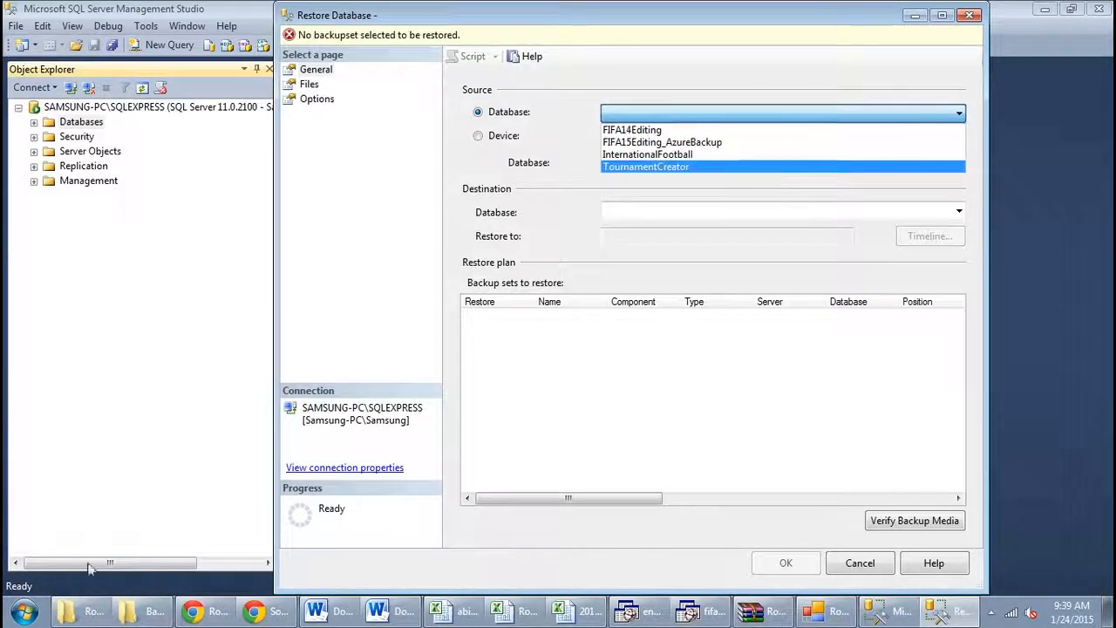
left_click(93, 616)
left_click(140, 613)
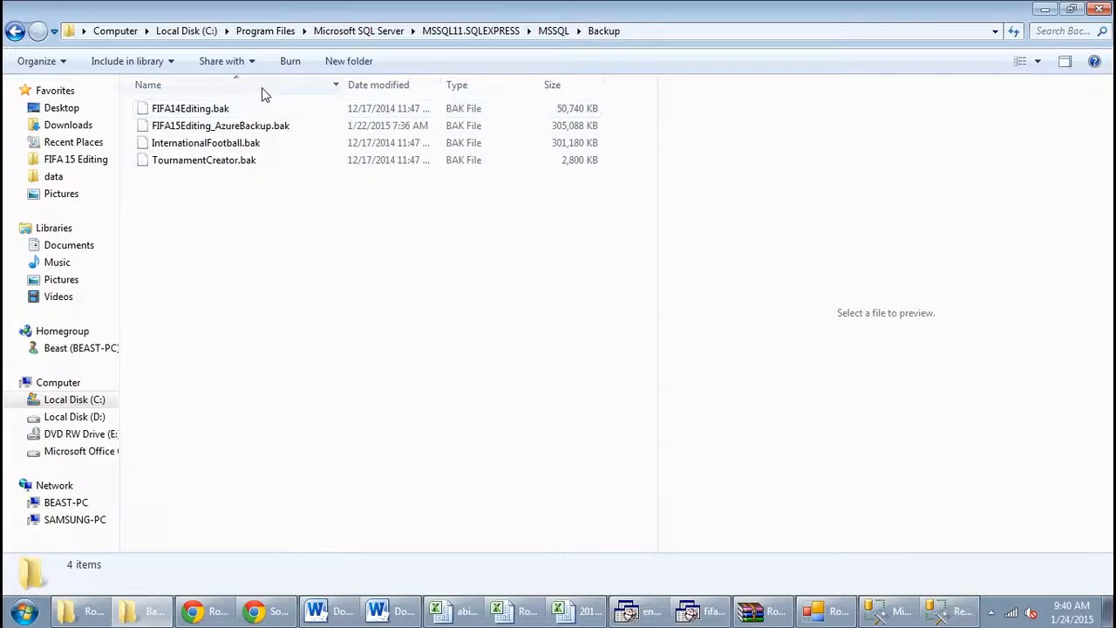
left_click(951, 611)
left_click(960, 116)
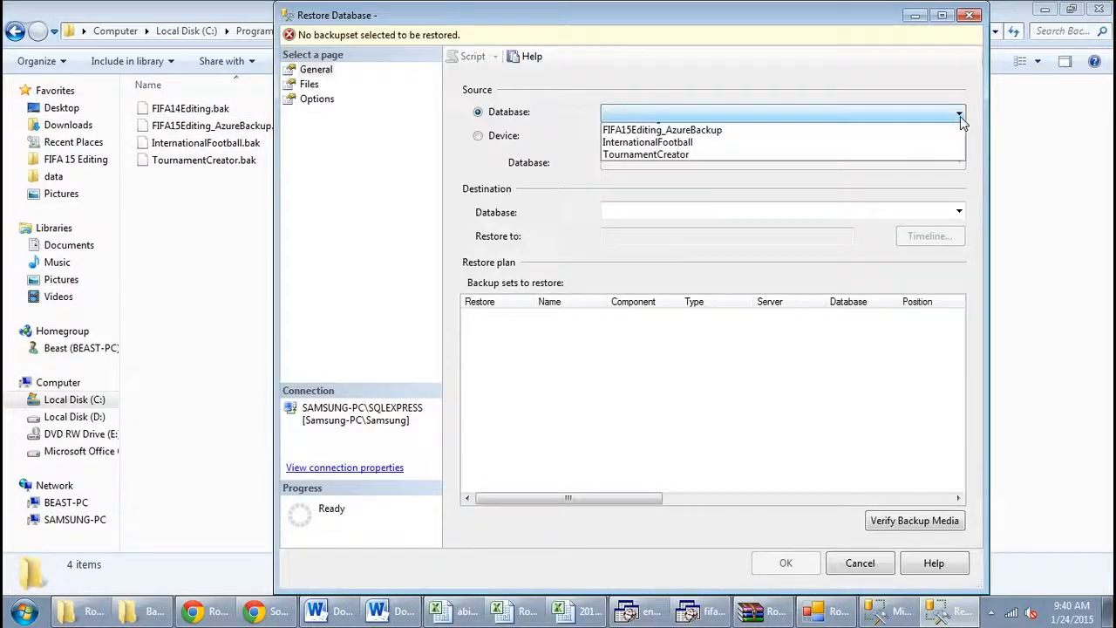
left_click(853, 144)
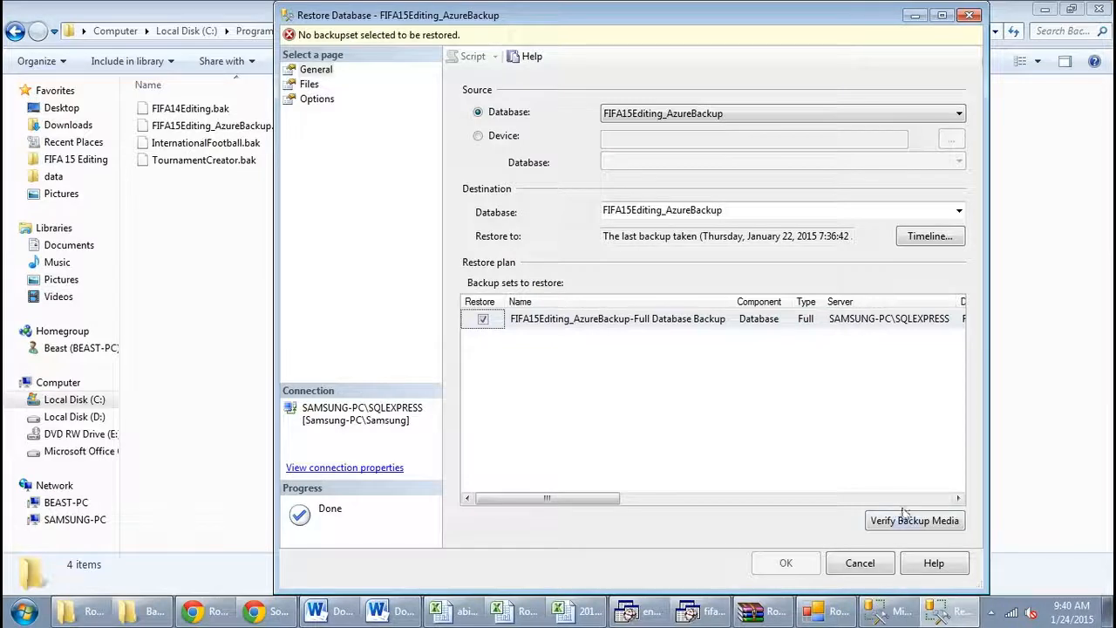
Verify the backup media and restore the FIFA15Editing_AzureBackup database, closing the Backup folder window when finished
left_click(925, 521)
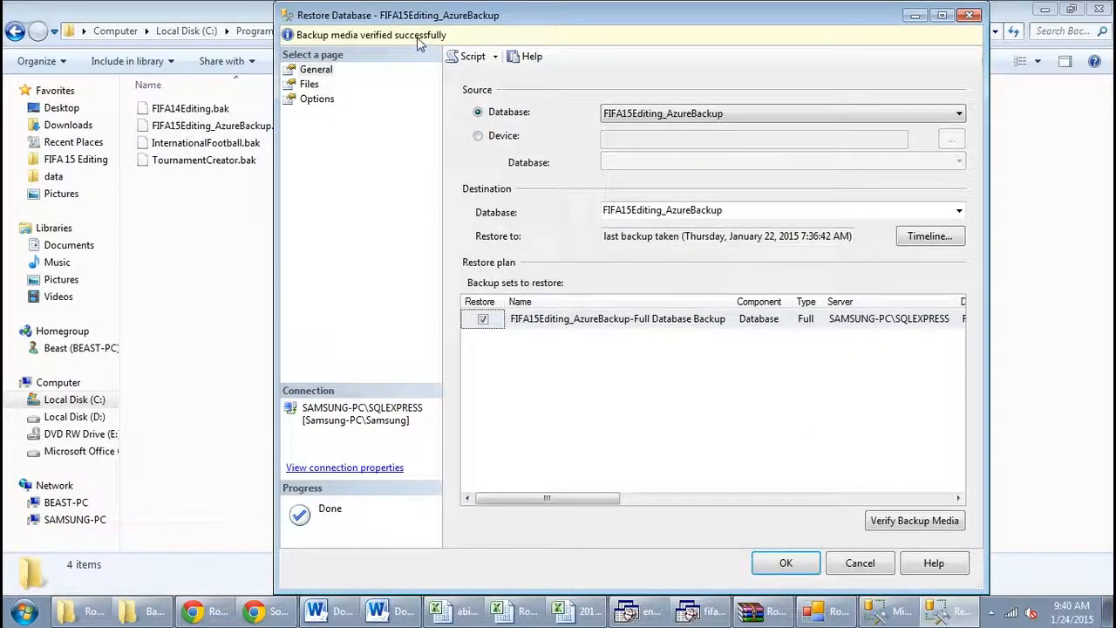
left_click(795, 562)
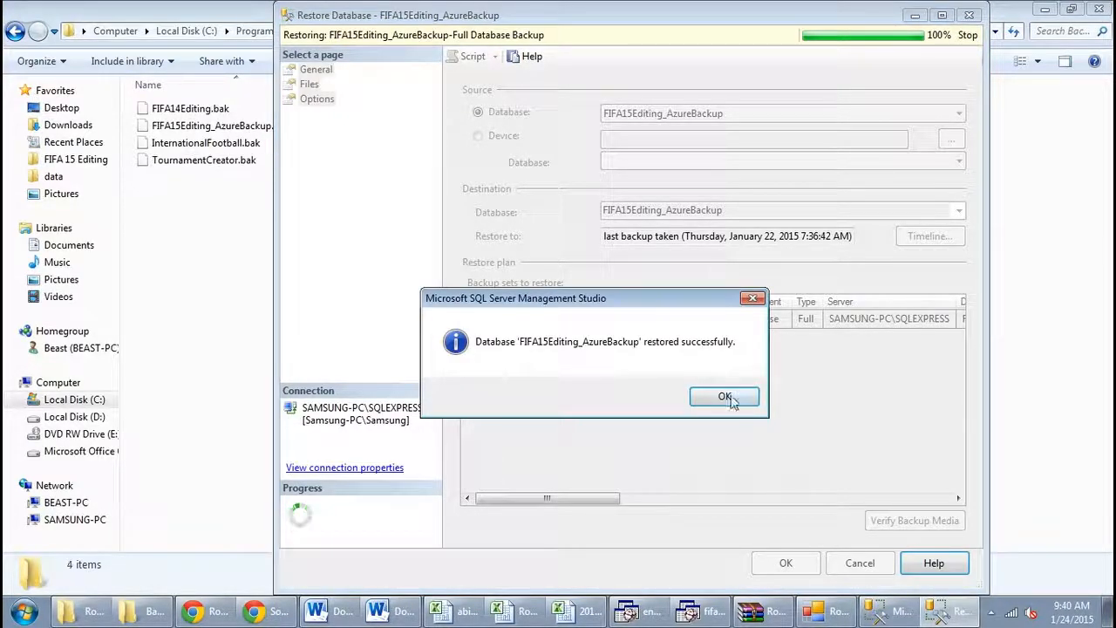
left_click(725, 397)
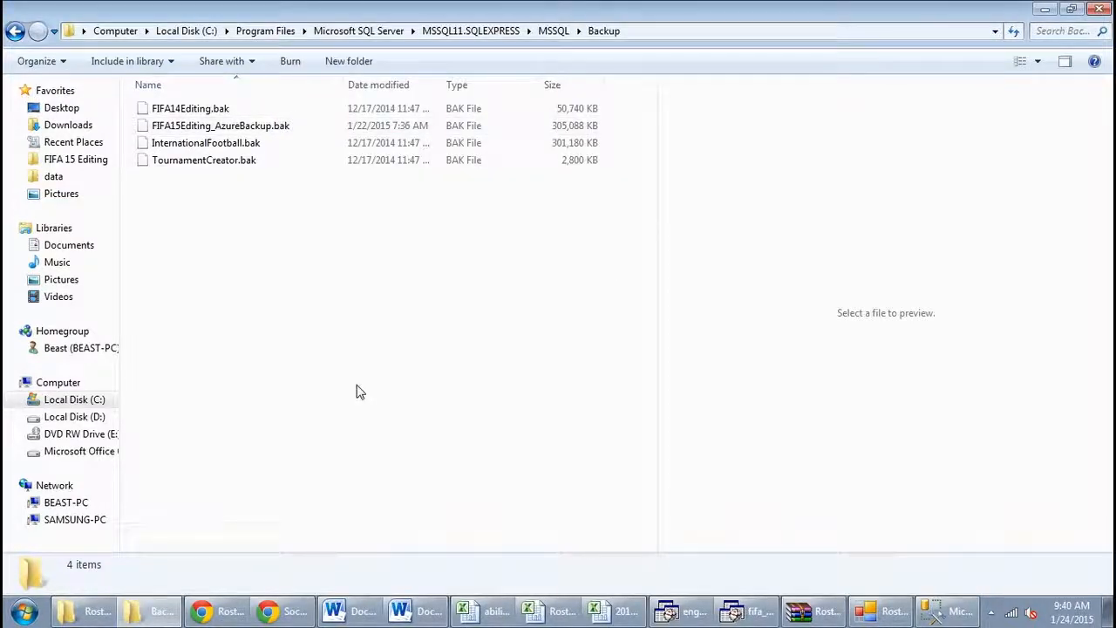
left_click(1100, 8)
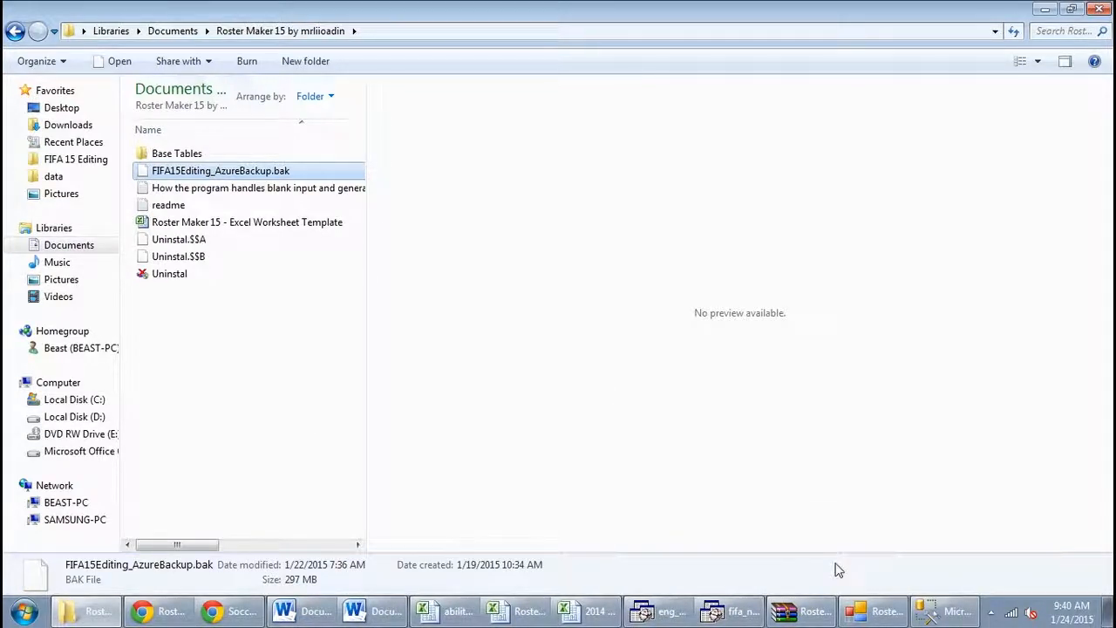
Switch to SQL Server Management Studio and examine the list of tables in the FIFA15Editing_AzureBackup database
left_click(877, 611)
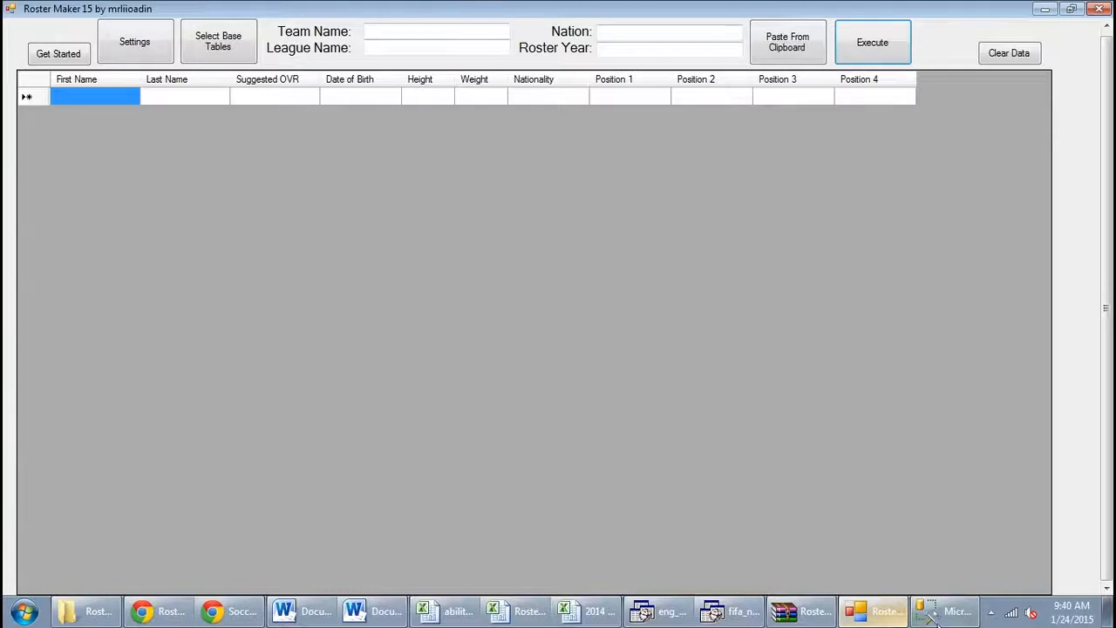
left_click(942, 611)
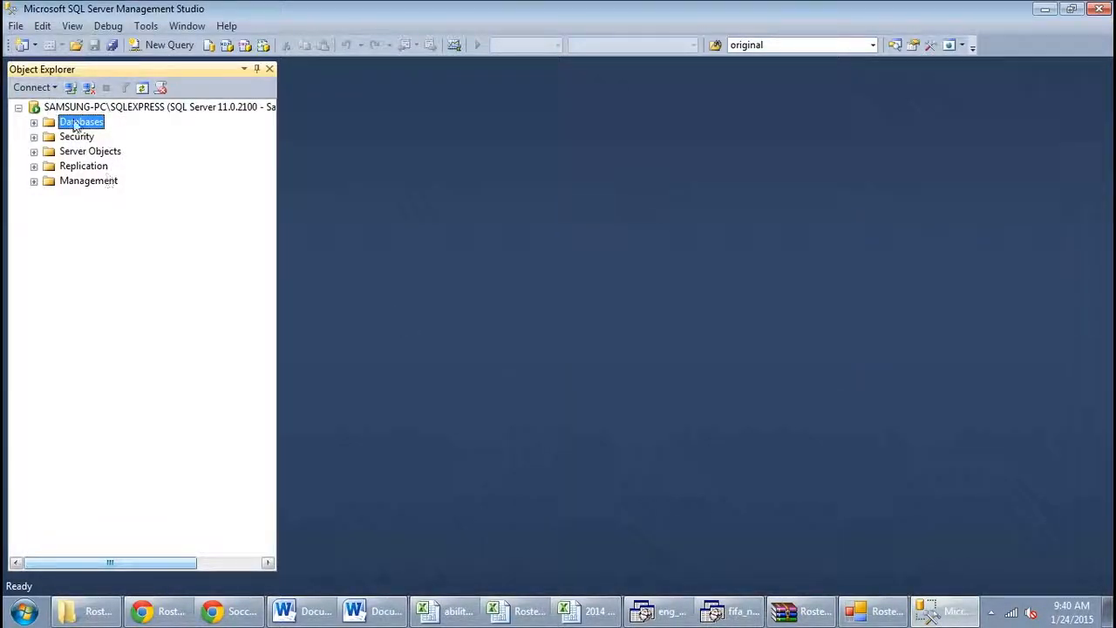
left_click(34, 122)
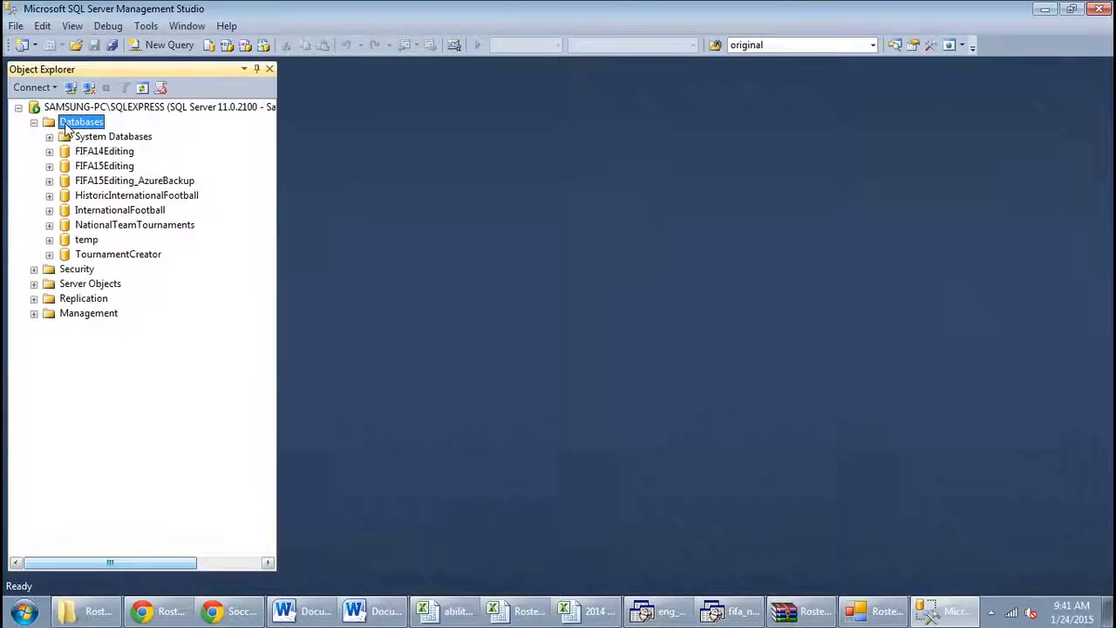
left_click(50, 182)
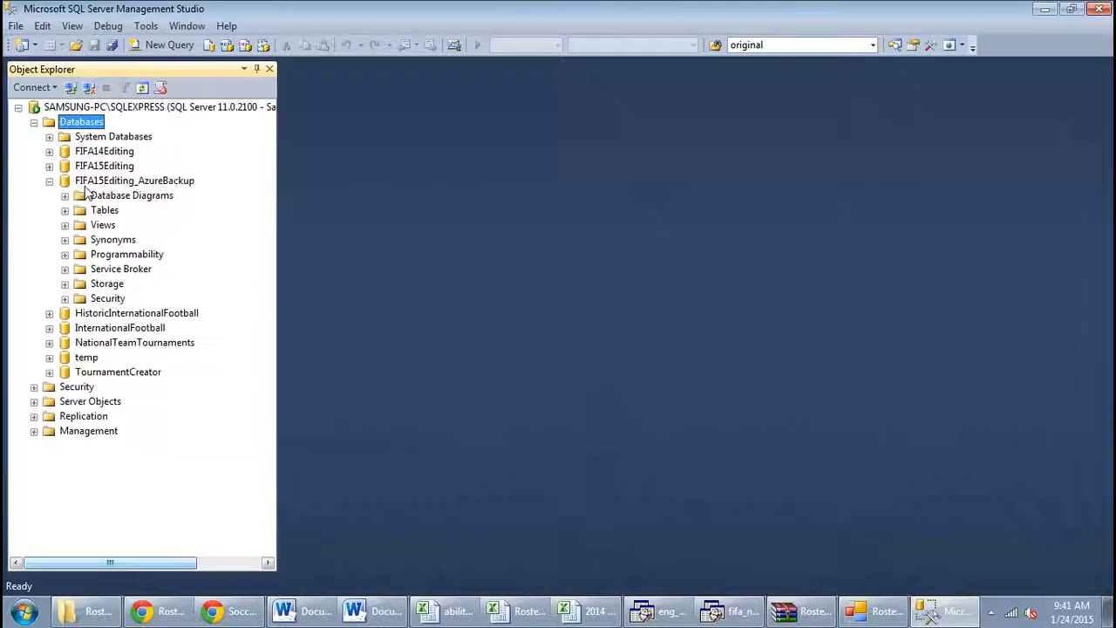
left_click(64, 212)
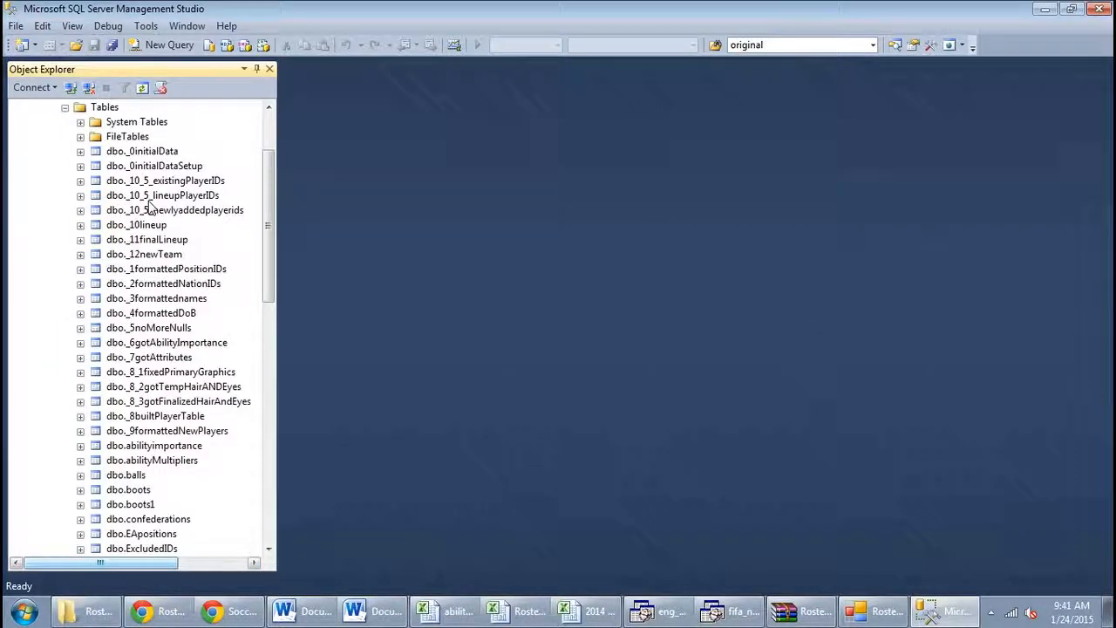
left_click(149, 200)
left_click(150, 208)
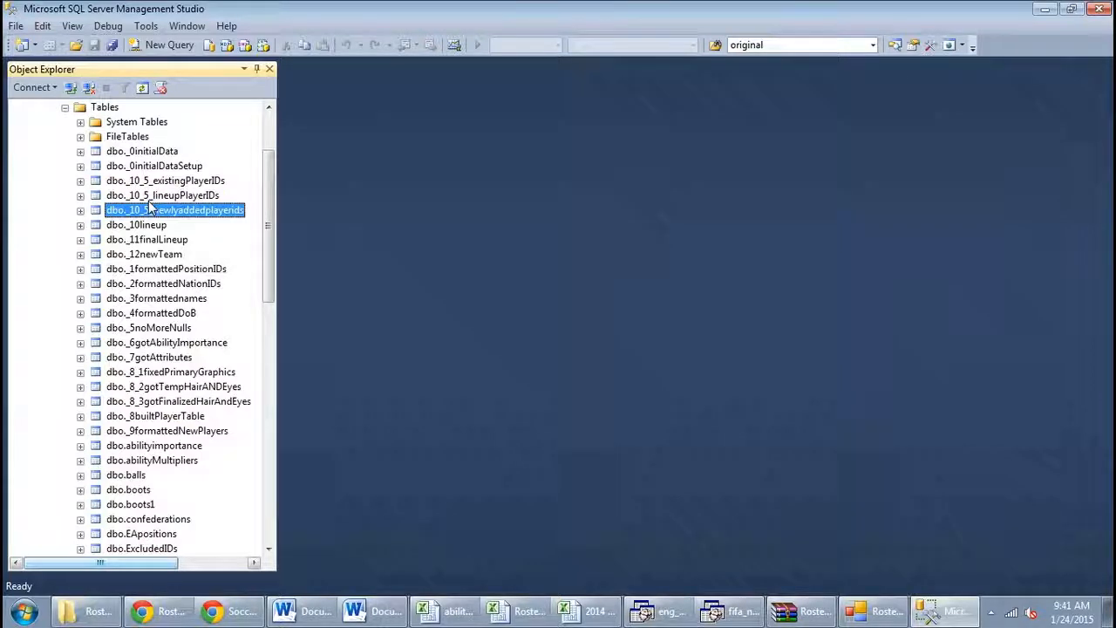
Examine the numbered working tables of the FIFA15Editing_AzureBackup database, from dbo._0initialData through dbo._9formattedNewPlayers
key("Down")
key("Down")
key("Down")
key("Down")
key("Down")
key("Down")
key("Down")
key("Down")
key("Down")
key("Down")
key("Down")
key("Down")
key("Down")
key("Down")
key("Down")
key("Down")
key("Down")
key("Down")
key("Down")
key("Down")
key("Down")
key("Down")
key("Up")
key("Up")
key("Up")
key("Up")
key("Up")
key("Up")
key("Up")
key("Up")
key("Up")
key("Up")
key("Up")
key("Up")
key("Up")
key("Up")
key("Up")
key("Up")
key("Up")
key("Up")
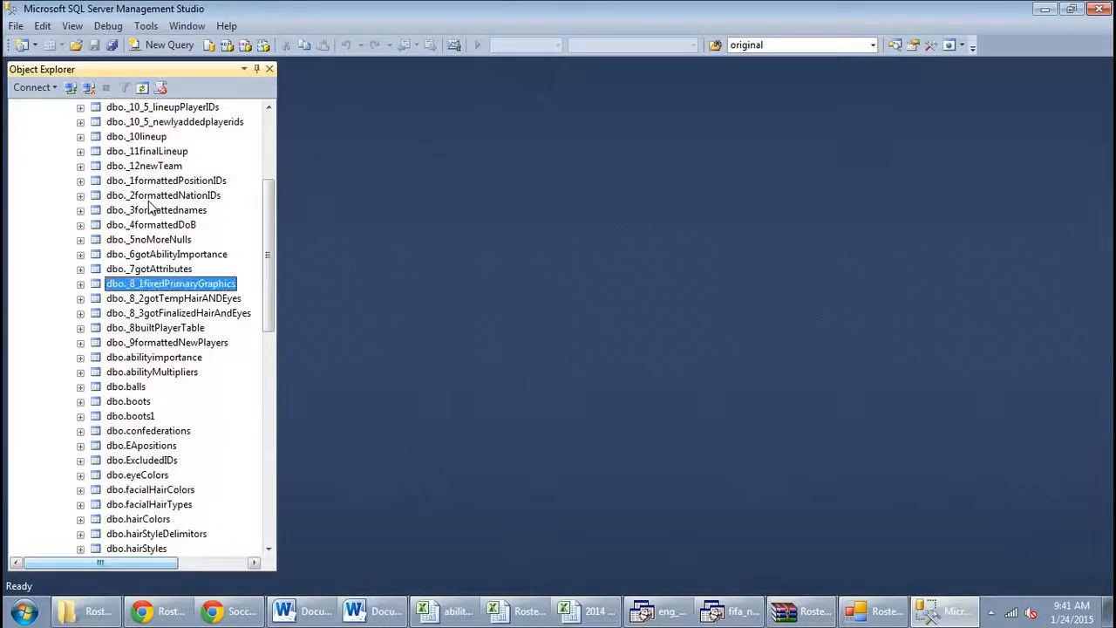
key("Up")
key("Up")
key("Up")
key("Up")
key("Up")
key("Up")
key("Up")
key("Up")
key("Up")
key("Up")
key("Up")
key("Up")
key("Up")
key("Up")
key("Up")
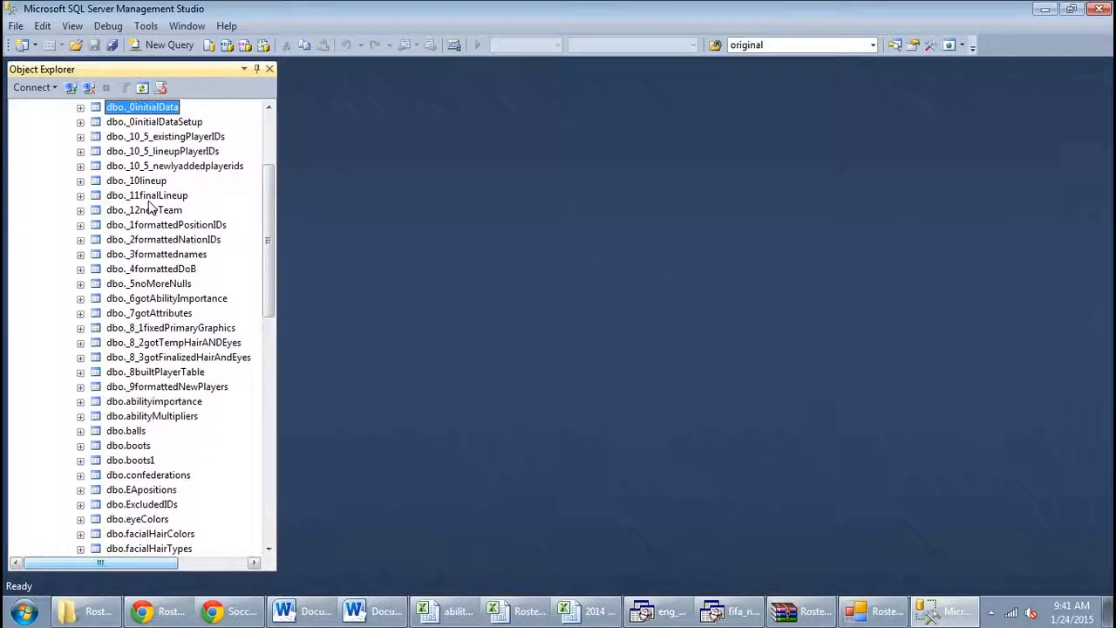
key("Down")
key("Down")
key("Up")
key("Up")
key("Up")
key("Down")
key("Down")
key("Down")
key("Down")
key("Down")
key("Down")
key("Down")
key("Down")
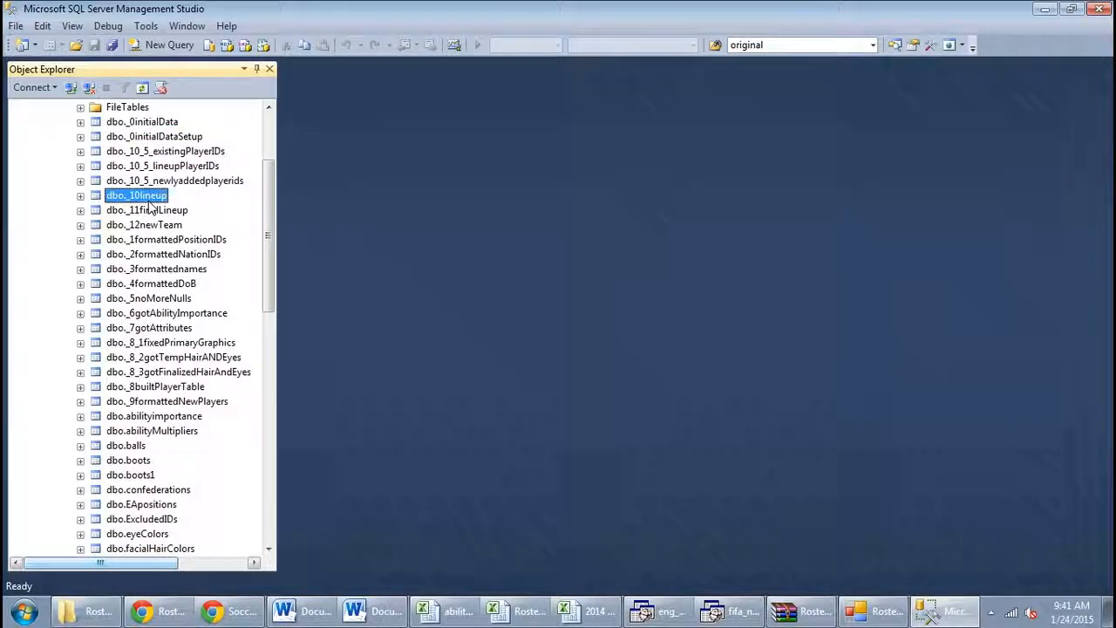
key("Down")
key("Down")
key("Down")
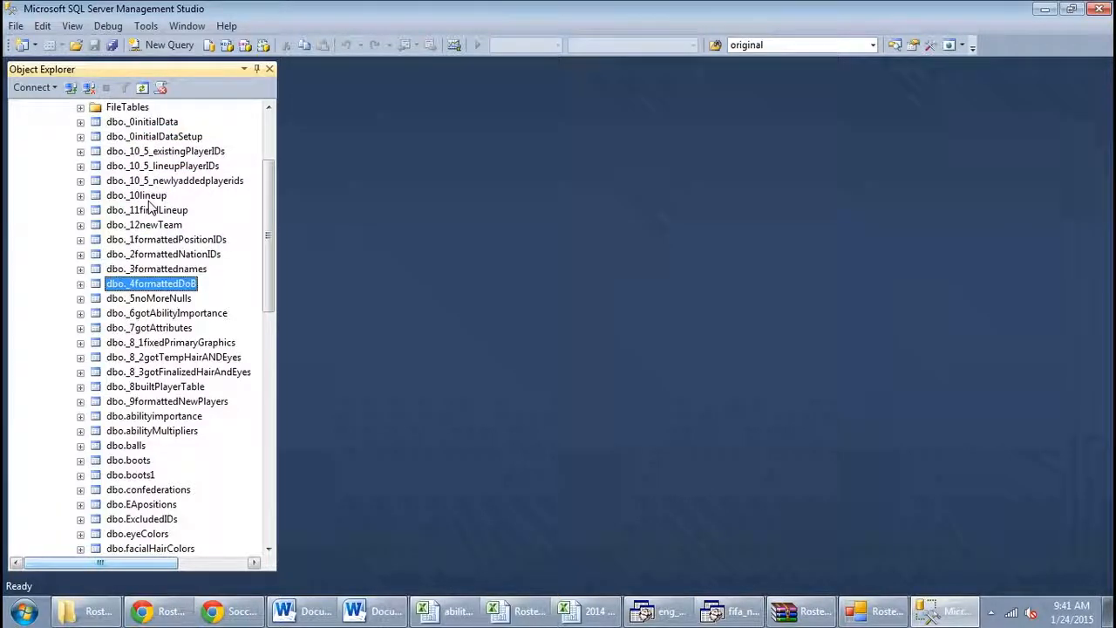
key("Down")
key("Down")
key("Down")
key("Down")
key("Down")
key("Down")
key("Down")
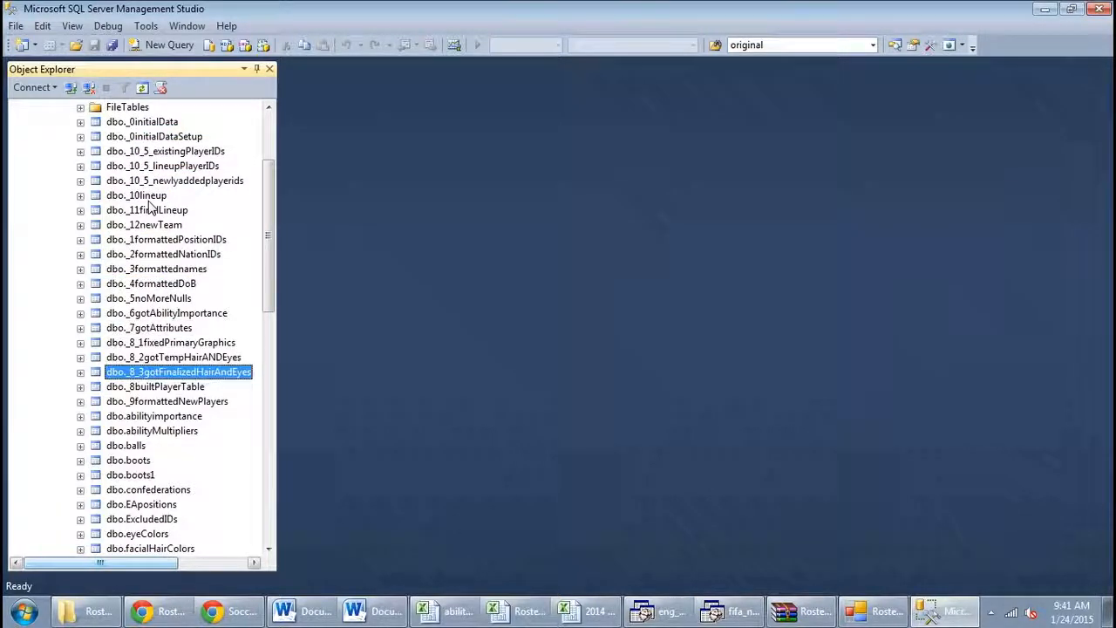
key("Down")
key("Down")
key("Up")
key("Up")
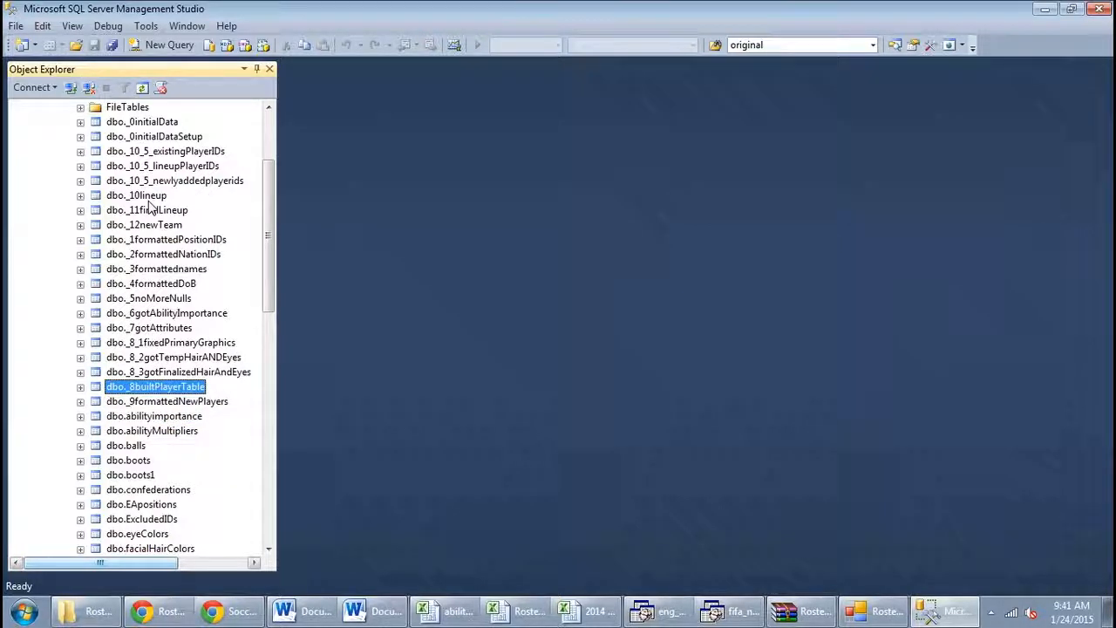
key("Down")
key("Up")
key("Up")
key("Up")
key("Up")
key("Up")
key("Up")
key("Up")
key("Up")
key("Up")
key("Up")
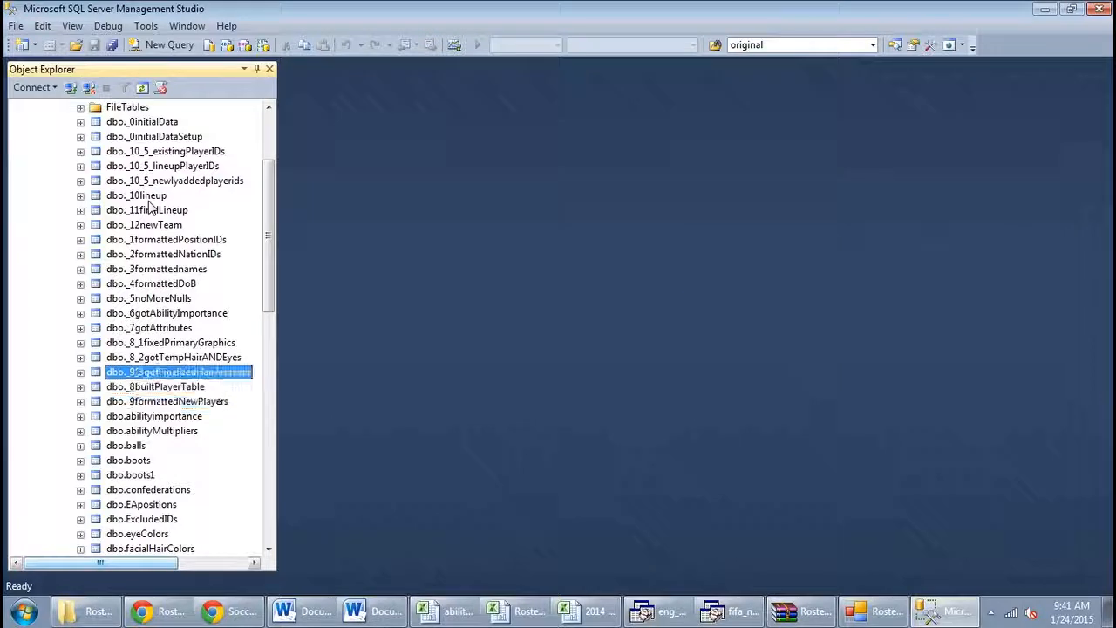
key("Up")
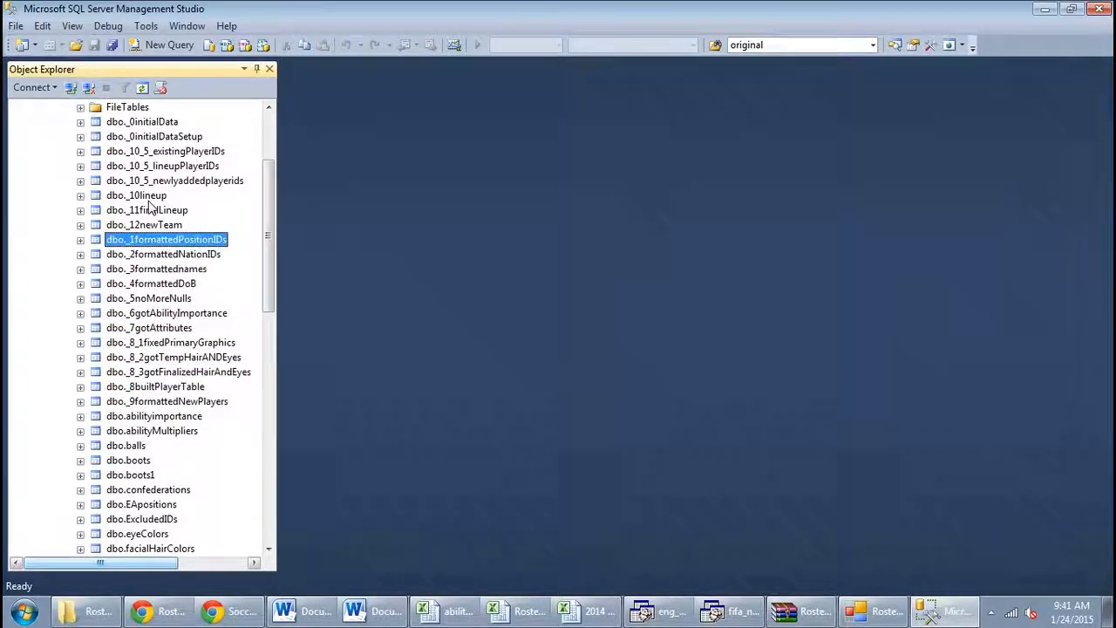
Look through the remaining tables, from dbo._2formattedNationIDs past the reference and running tables to the end of the table list
key("Down")
key("Down")
key("Down")
key("Down")
key("Down")
key("Down")
key("Down")
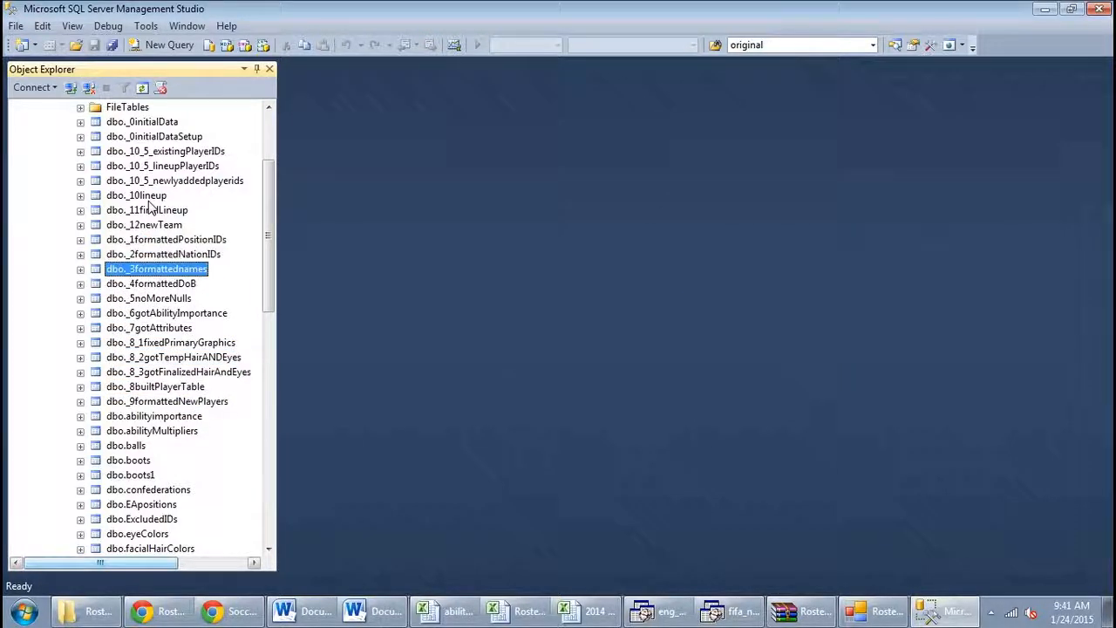
key("Down")
key("Down")
key("Down")
key("Down")
key("Down")
key("Down")
key("Down")
key("Down")
key("Down")
key("Down")
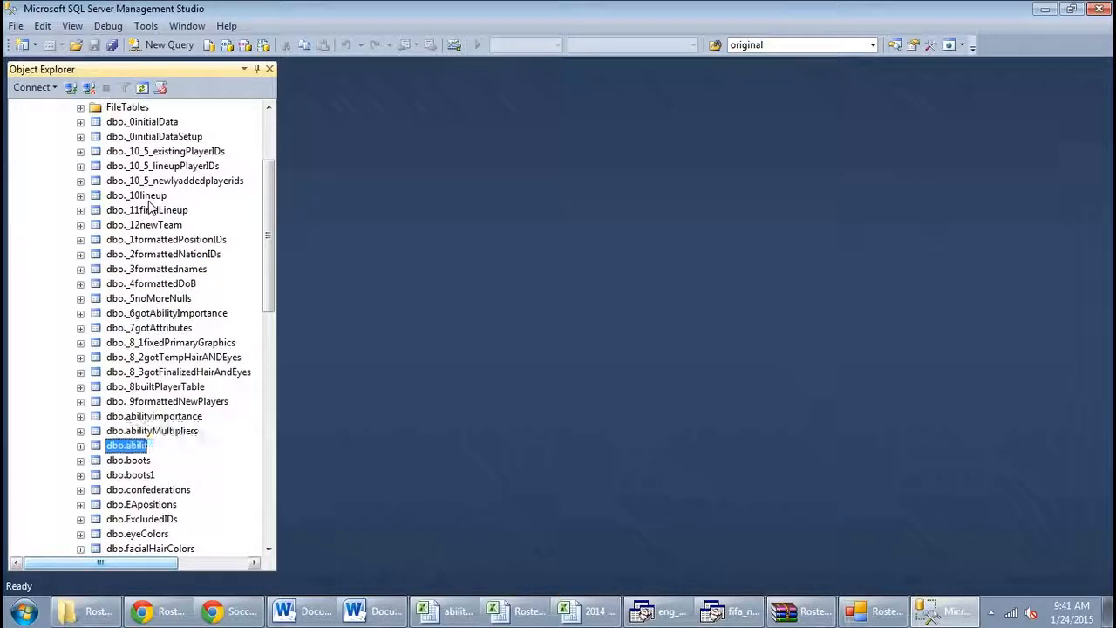
key("Down")
key("Down")
key("Down")
key("Down")
key("Down")
key("Down")
key("Down")
key("Down")
key("Down")
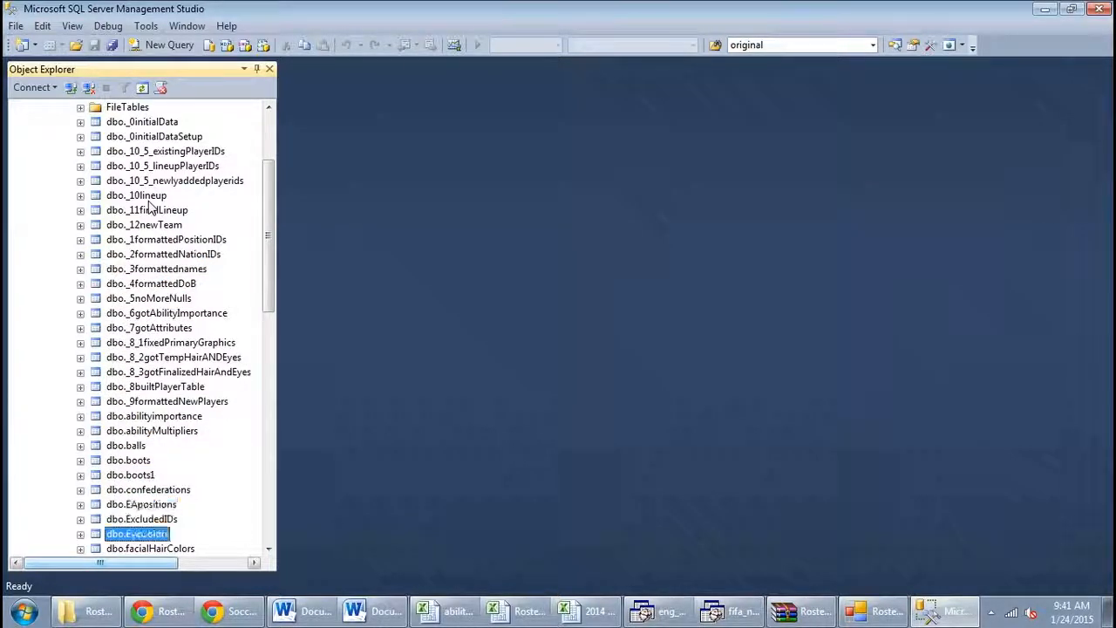
key("Down")
key("Down")
key("Down")
key("Down")
key("Down")
key("Down")
key("Down")
key("Down")
key("Down")
key("Down")
key("Down")
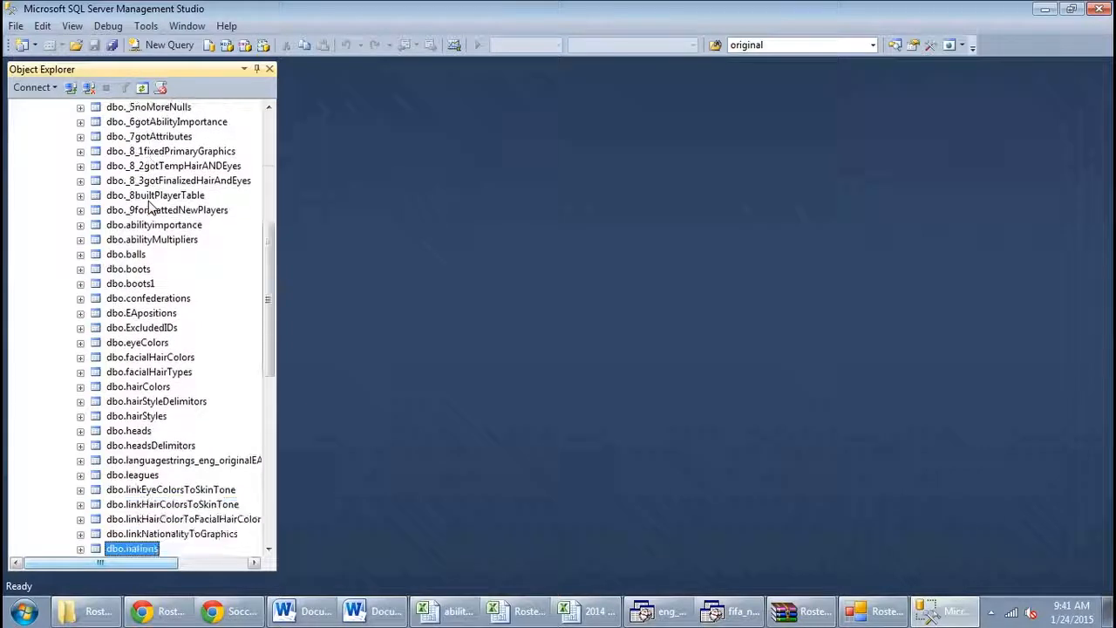
key("Down")
key("Down")
key("Down")
key("Down")
key("Down")
key("Down")
key("Down")
key("Down")
key("Down")
key("Down")
key("Down")
key("Down")
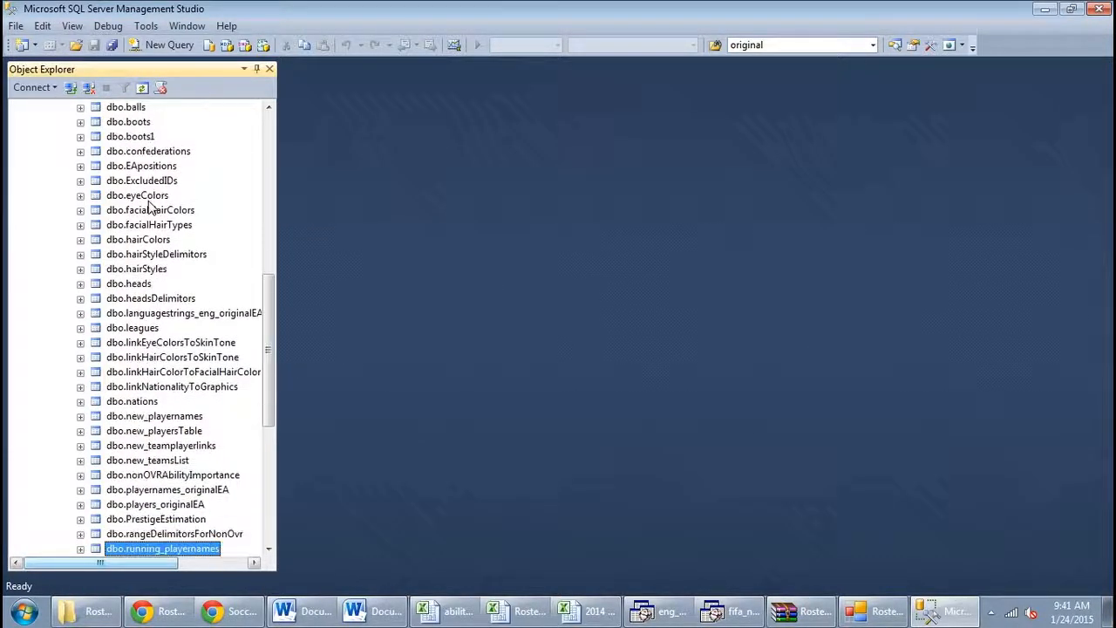
key("Down")
key("Down")
key("Down")
key("Down")
key("Down")
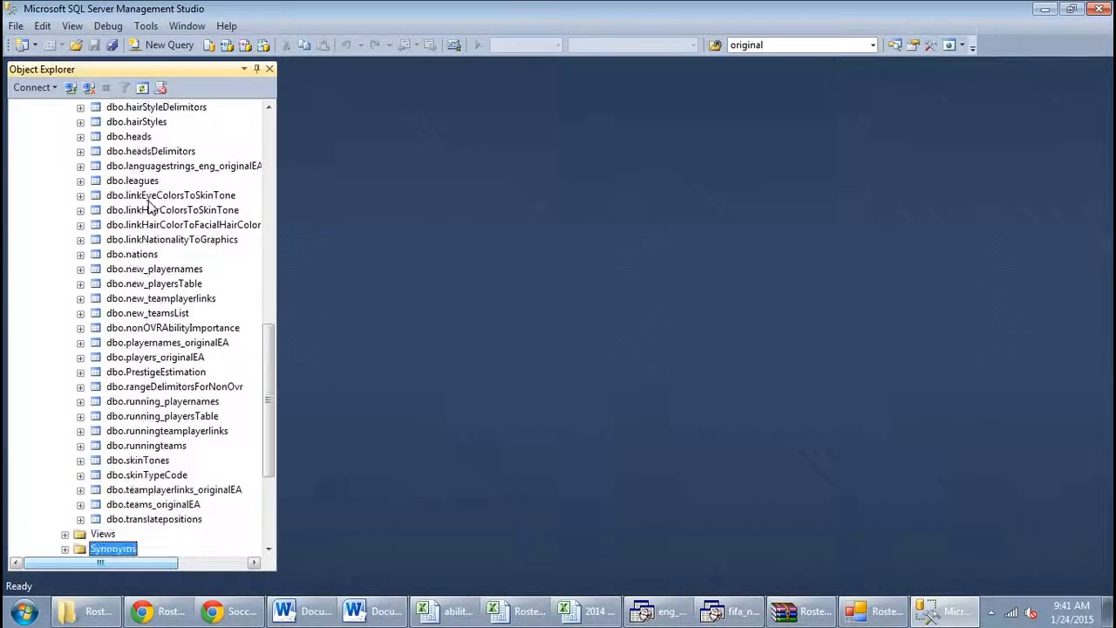
Open the top 200 rows of the dbo.linkNationalityToGraphics table for editing
key("Up")
key("Up")
key("Up")
key("Up")
key("Up")
key("Up")
key("Up")
key("Up")
key("Up")
key("Up")
key("Up")
key("Up")
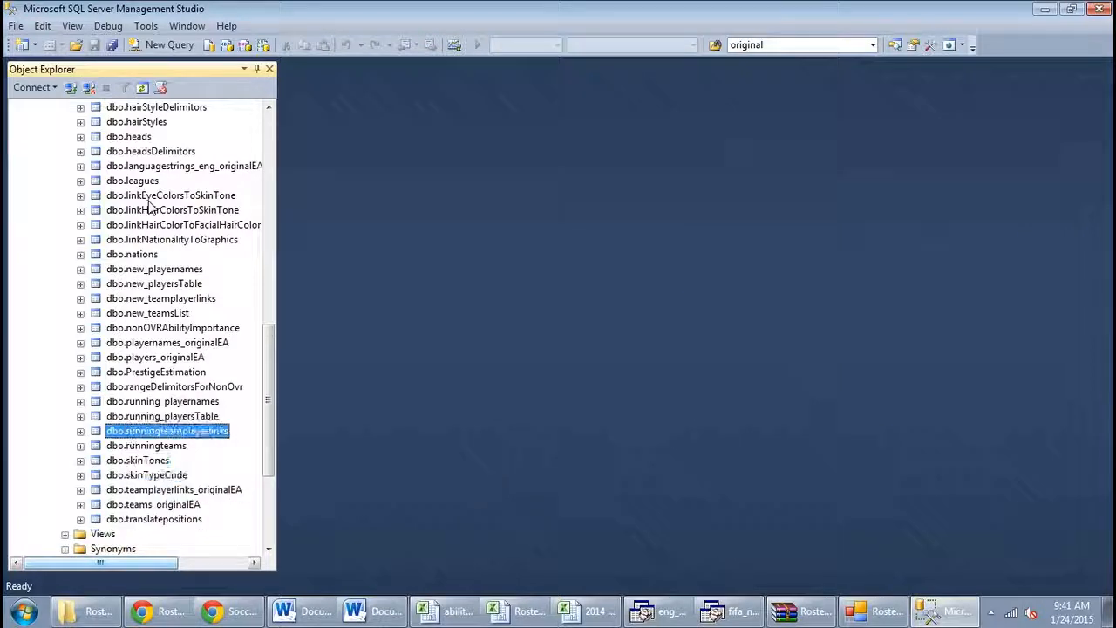
key("Up")
key("Up")
key("Up")
key("Up")
key("Up")
key("Up")
key("Up")
key("Up")
key("Up")
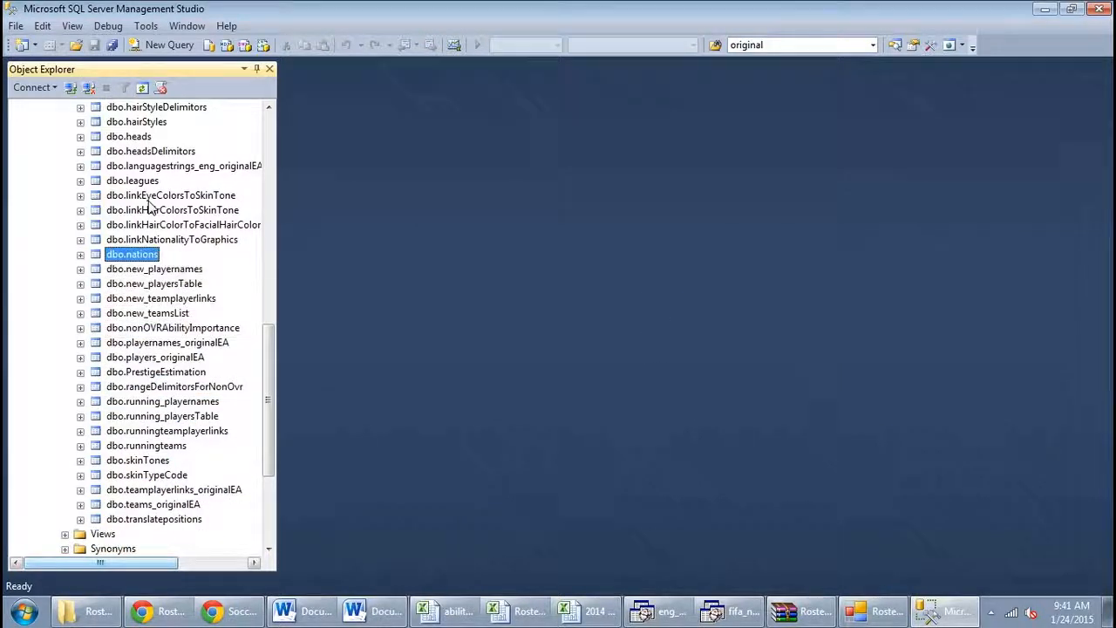
right_click(171, 247)
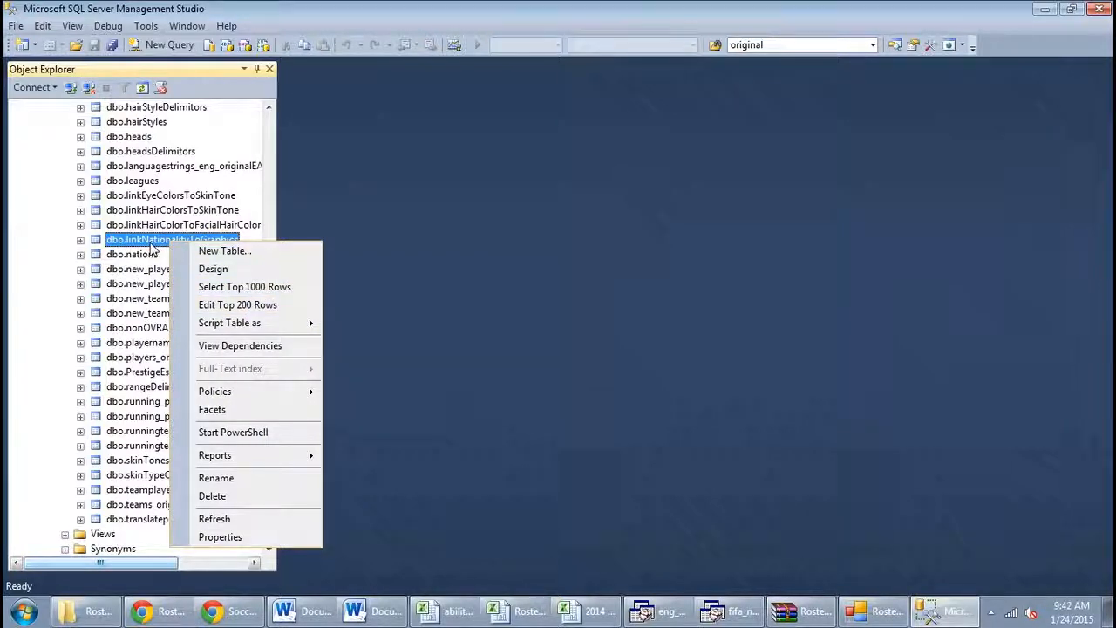
left_click(224, 307)
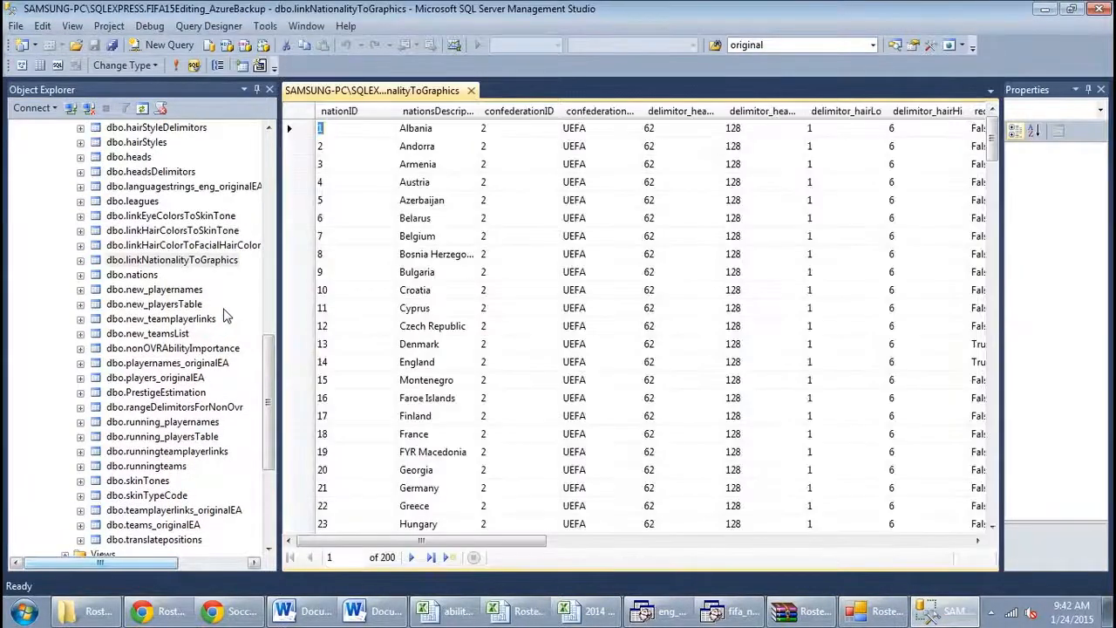
Examine the nation rows at the end and at the beginning of the linkNationalityToGraphics table
left_click(406, 273)
key("ctrl+End")
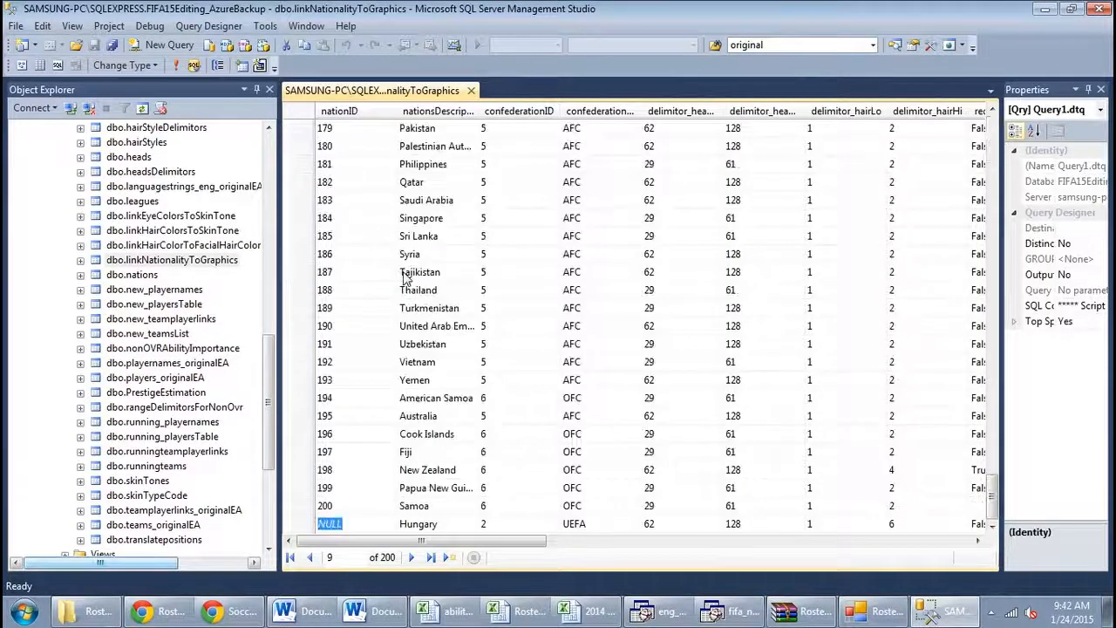
key("Up")
key("Up")
key("Up")
key("Up")
key("Up")
key("Up")
key("Up")
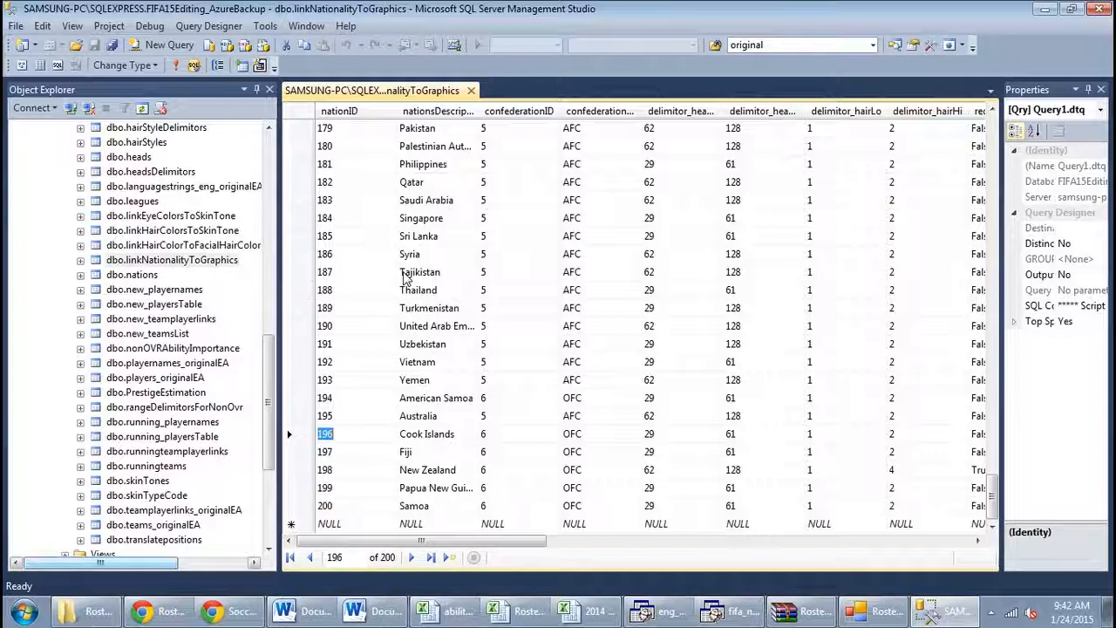
key("ctrl+Home")
key("Down")
key("Down")
key("Right")
key("Down")
key("Down")
key("Down")
key("Down")
key("Down")
key("Down")
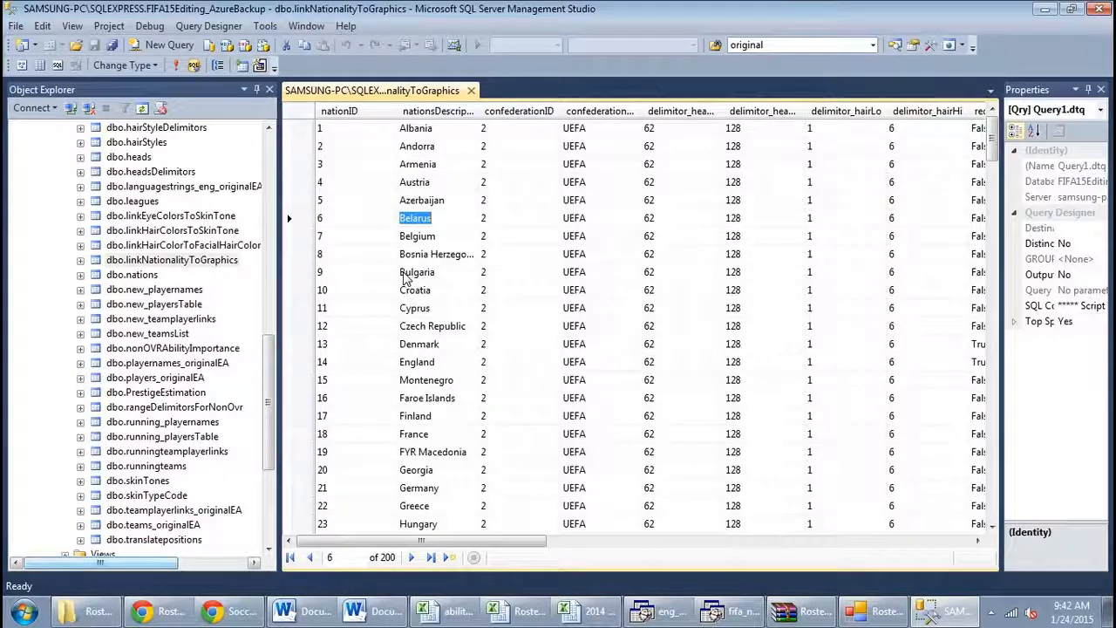
Examine the table's graphics columns, from the confederation and head delimiters across to artificialKey
key("Page_Down")
key("Right")
key("Right")
key("Right")
key("Right")
key("Right")
key("Right")
key("Right")
key("Right")
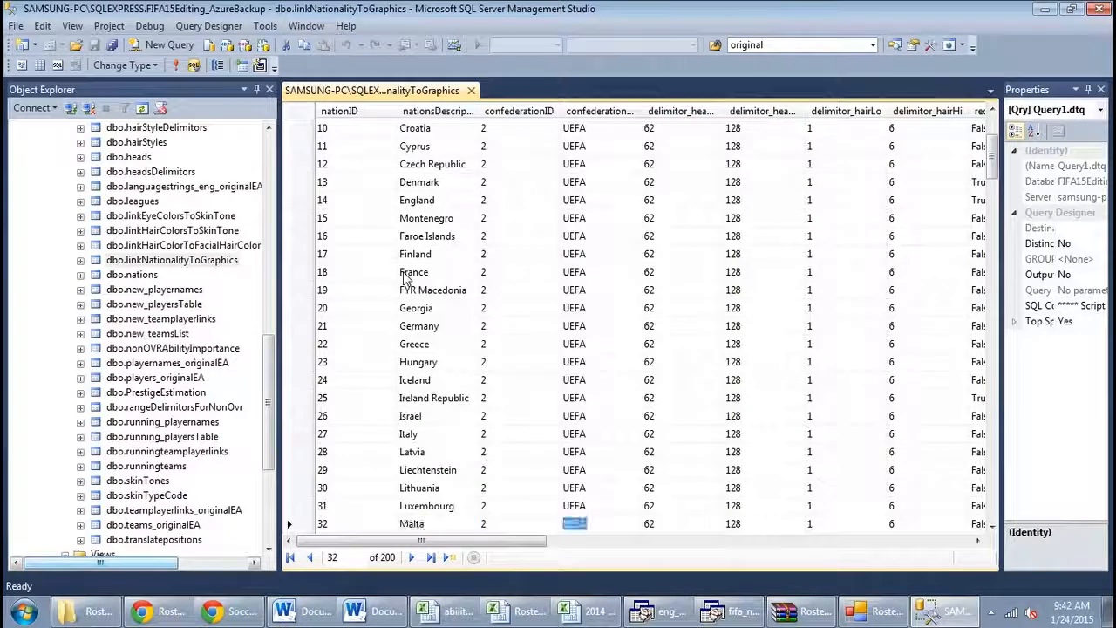
key("Right")
key("Right")
key("Right")
key("Right")
key("Right")
key("Right")
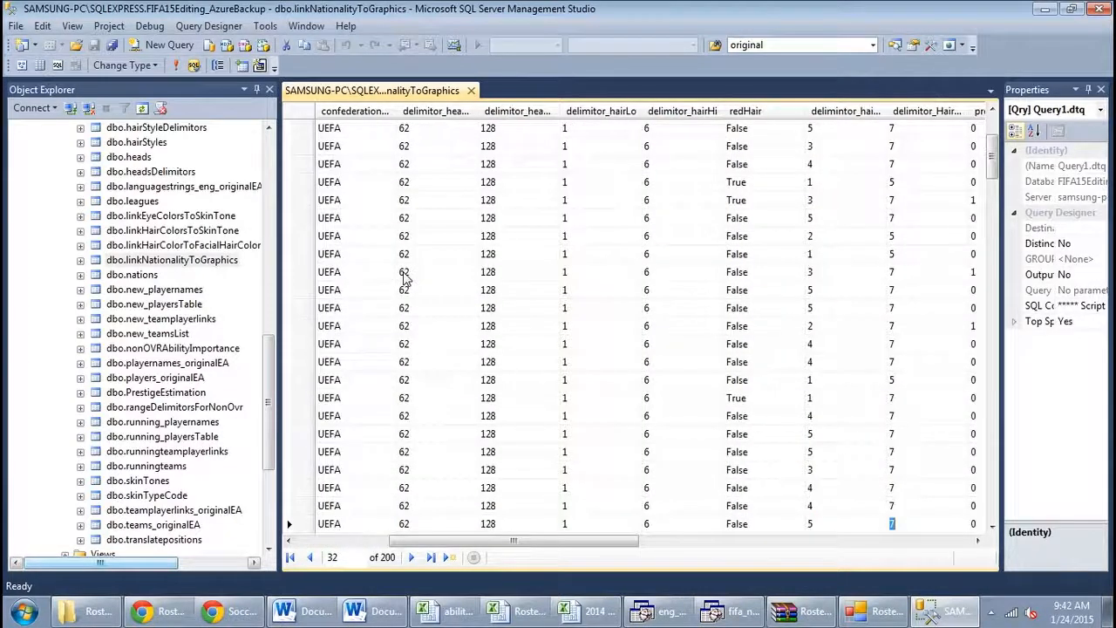
key("Right")
key("Right")
key("Right")
key("Right")
key("Right")
key("Right")
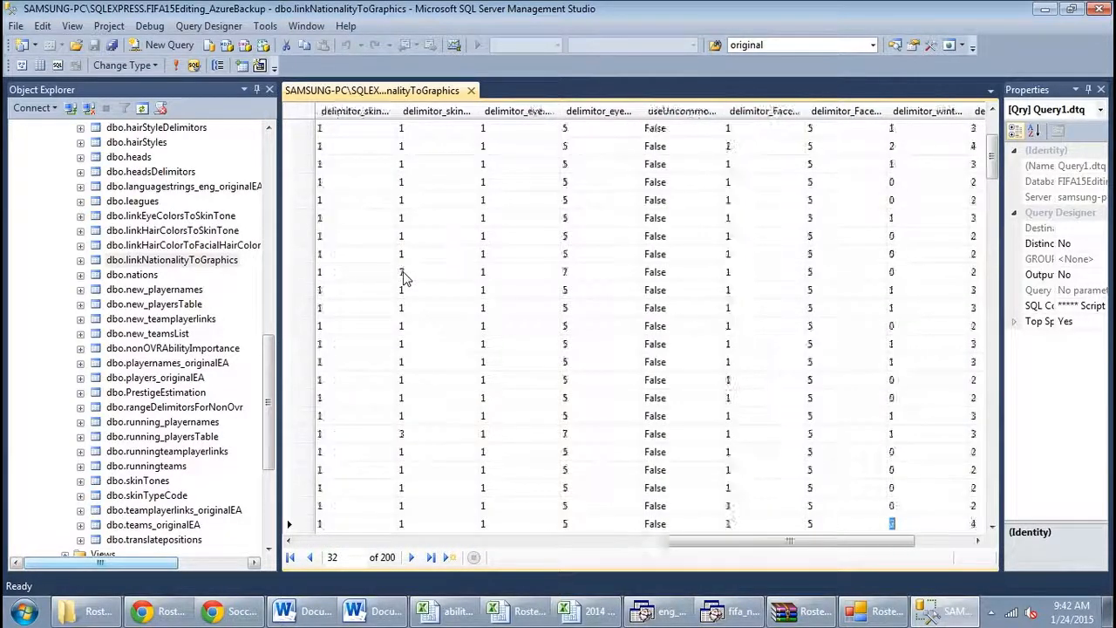
key("Left")
key("Left")
key("Left")
key("Left")
key("Left")
key("Left")
key("Left")
key("Left")
key("Left")
key("Left")
key("Left")
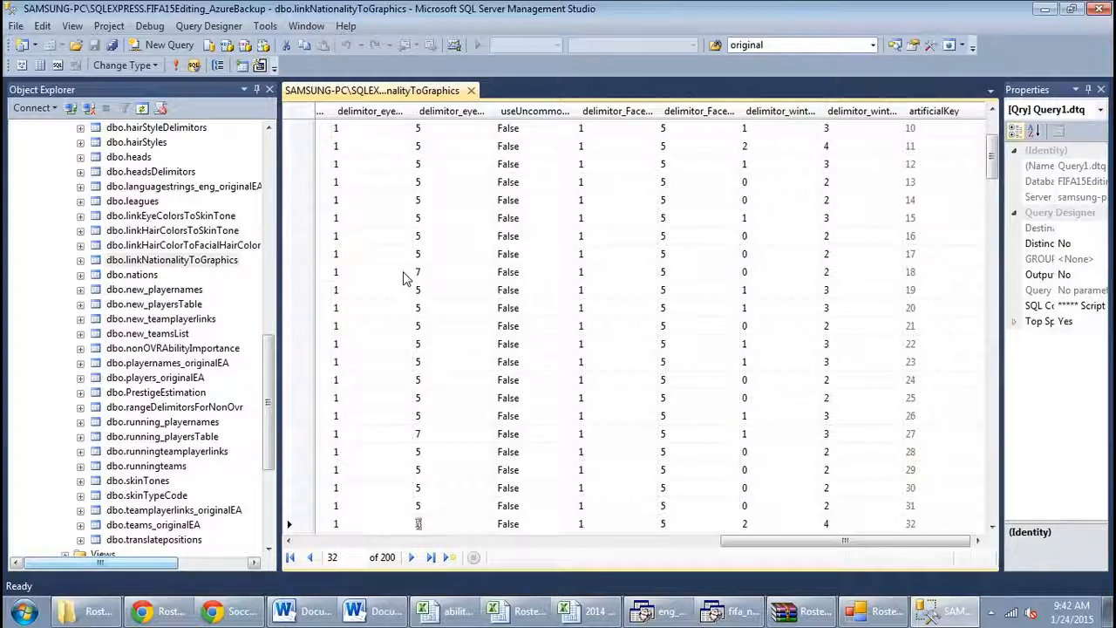
Return to the nation description column and review the rows from Malta up to Faroe Islands
key("Home")
key("Right")
key("Up")
key("Up")
key("Up")
key("Up")
key("Up")
key("Up")
key("Up")
key("Up")
key("Up")
key("Up")
key("Up")
key("Up")
key("Up")
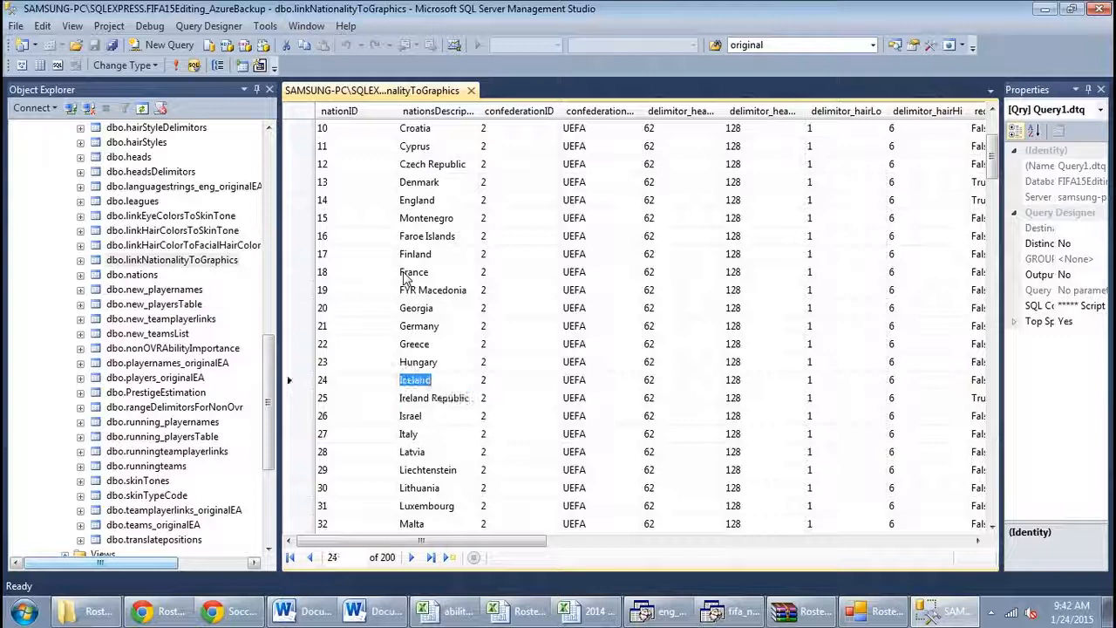
key("Up")
key("Up")
key("Up")
key("Up")
key("Up")
key("Up")
key("Up")
key("Up")
key("Up")
key("Up")
key("Up")
key("Up")
key("Up")
key("Up")
key("Up")
key("Up")
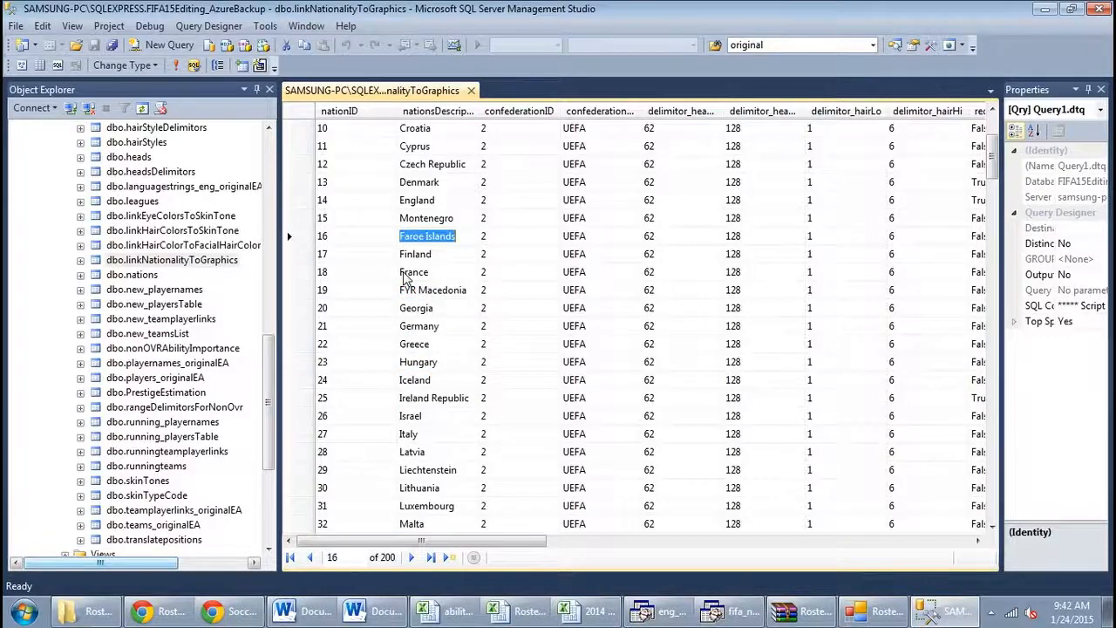